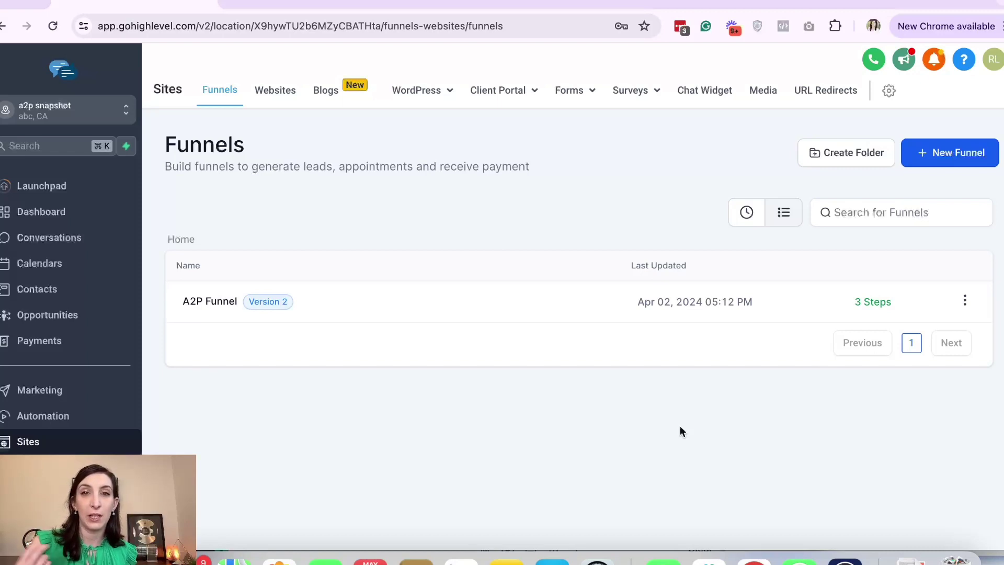
- Open the A2P Funnel from Sites > Funnels
{"action": "left_click", "coordinate": [198, 303]}
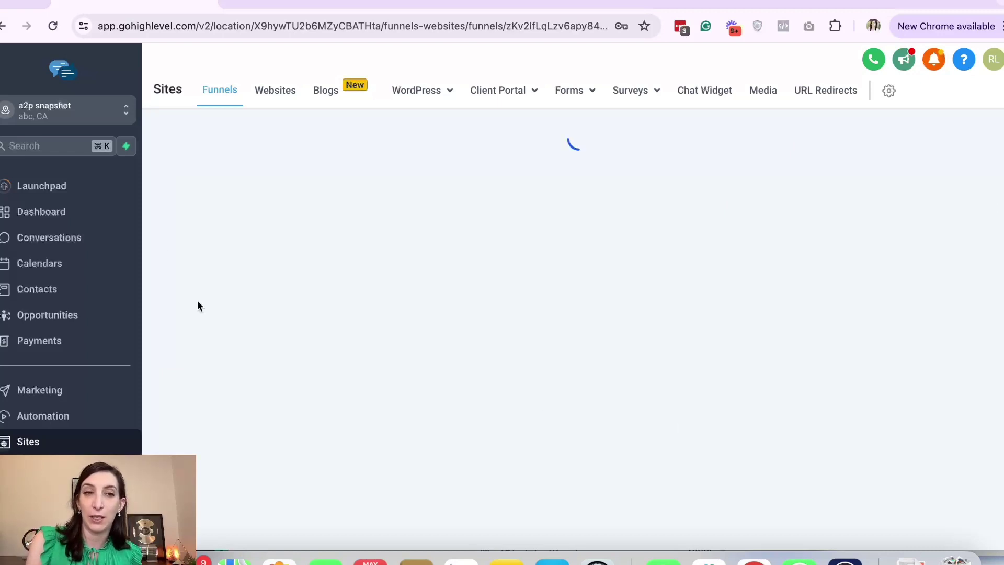
- Open the a2p form and highlight YOUR BUSINESS NAME LLC in its consent checkbox text
{"action": "mouse_move", "coordinate": [558, 104]}
{"action": "left_click", "coordinate": [566, 121]}
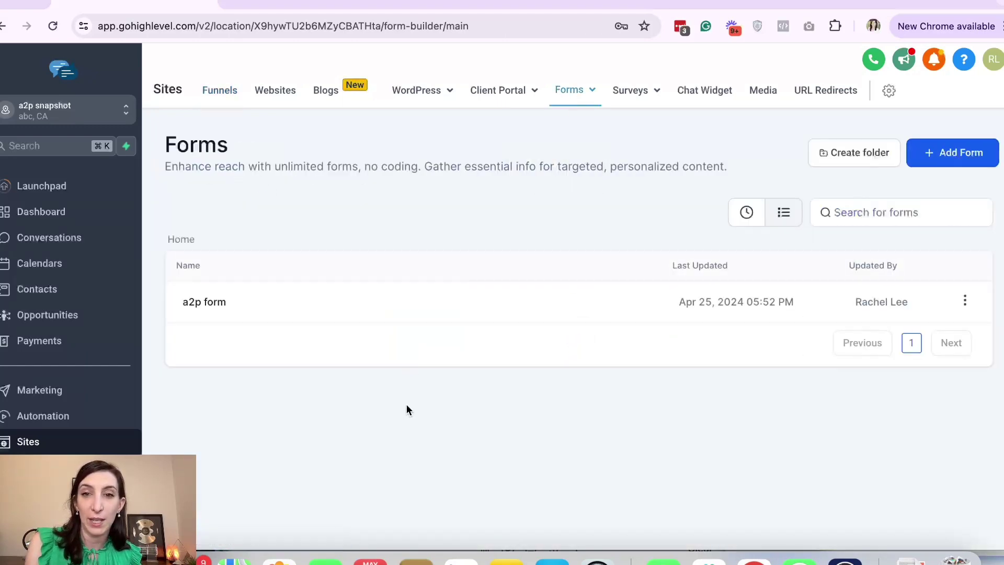
{"action": "left_click", "coordinate": [201, 304]}
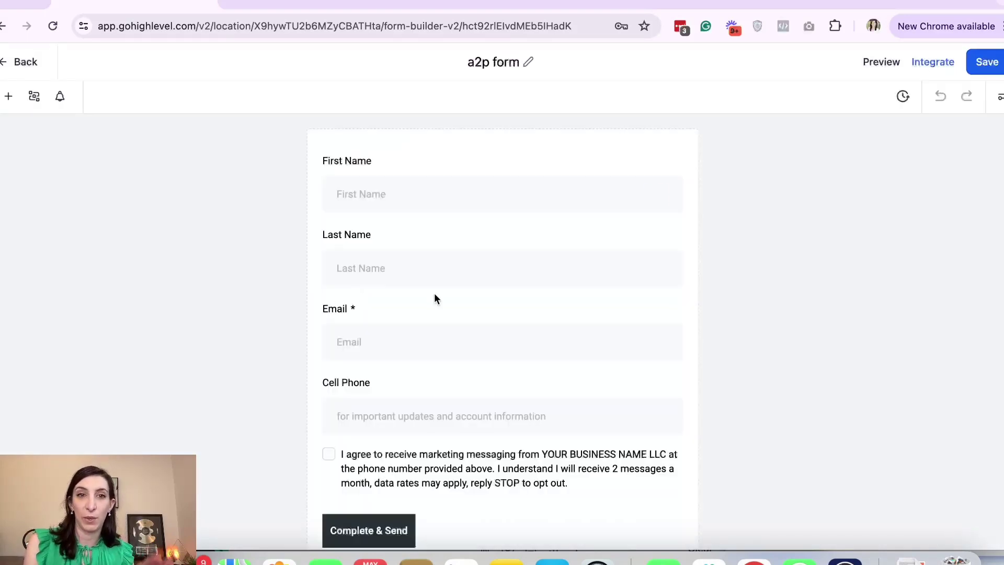
{"action": "scroll", "coordinate": [434, 298], "scroll_direction": "down", "scroll_amount": 2}
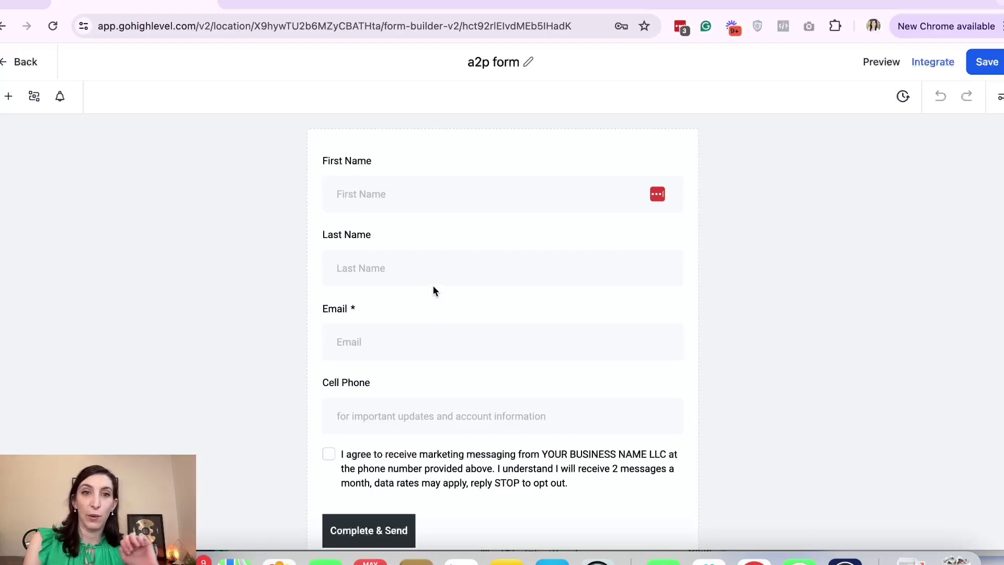
{"action": "scroll", "coordinate": [408, 198], "scroll_direction": "down", "scroll_amount": 2}
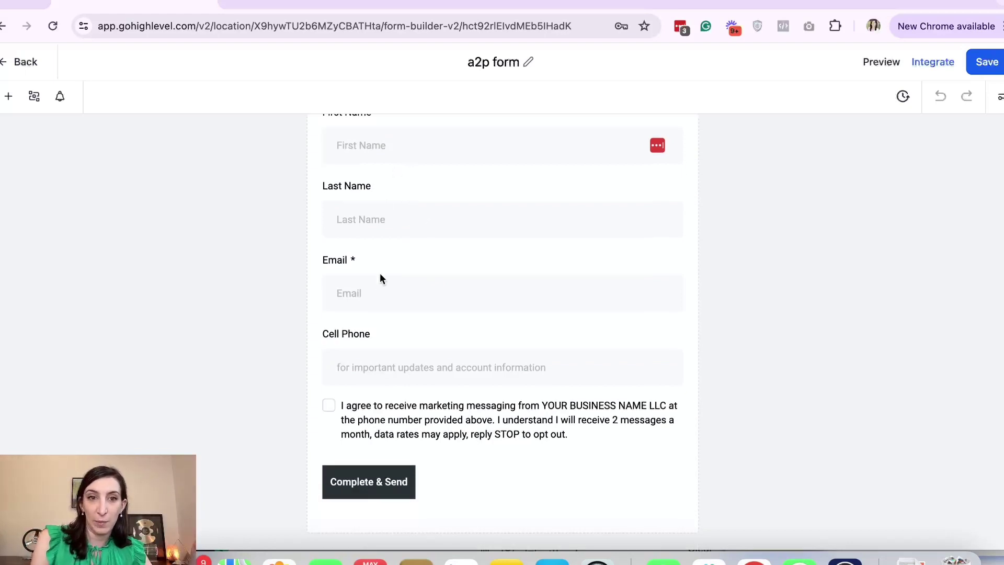
{"action": "left_click", "coordinate": [474, 415]}
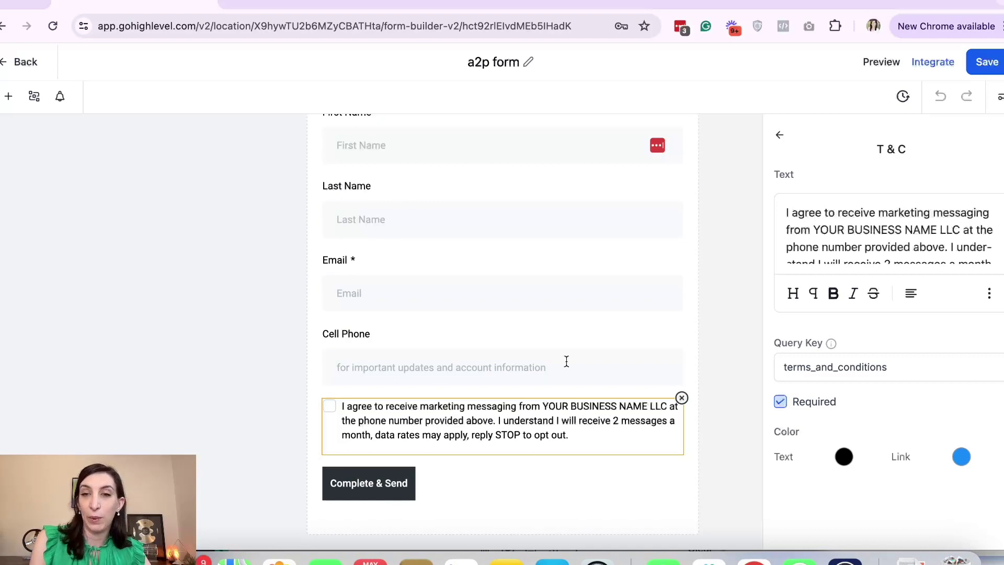
{"action": "left_click_drag", "start_coordinate": [961, 229], "coordinate": [815, 228]}
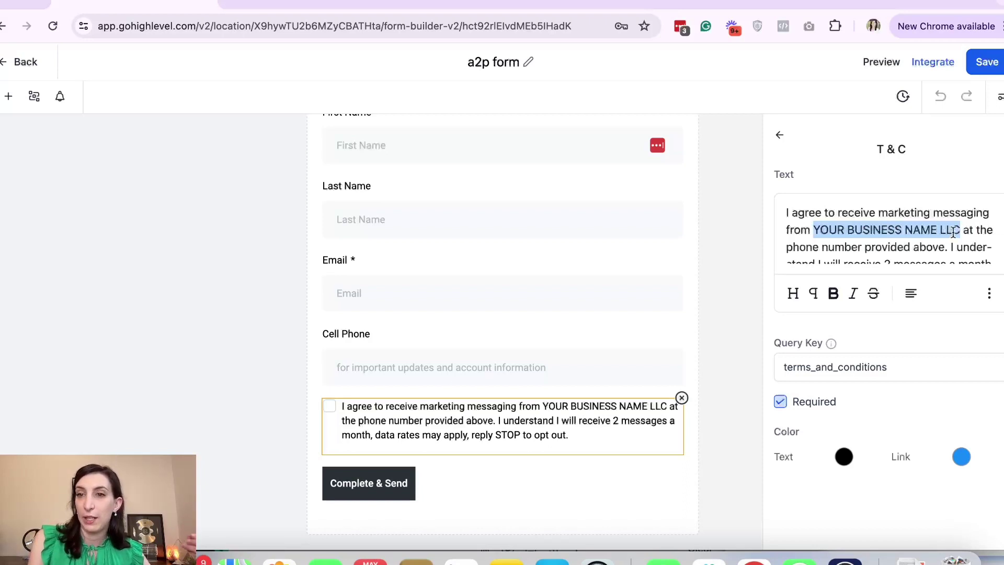
{"action": "scroll", "coordinate": [639, 354], "scroll_direction": "down", "scroll_amount": 1}
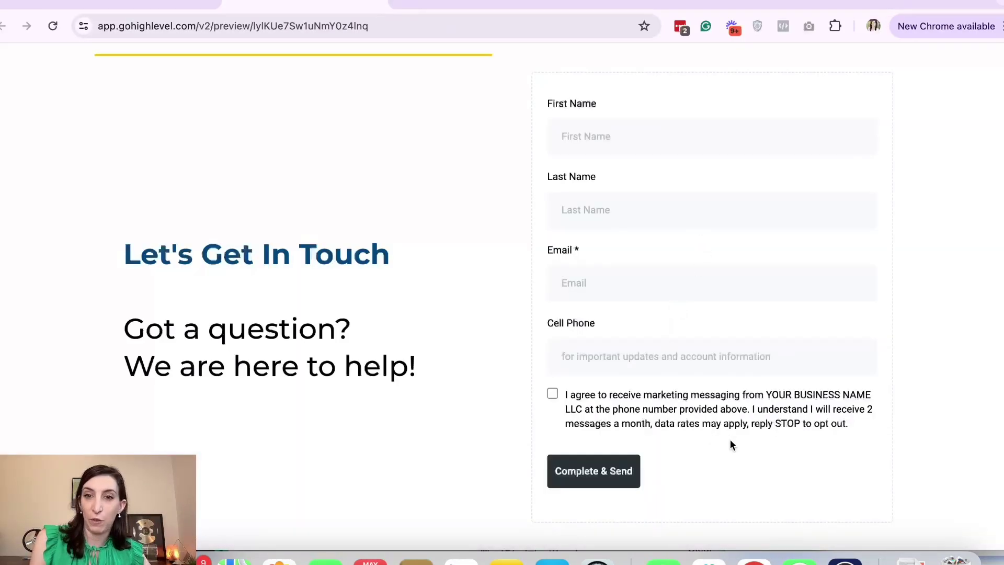
- Close the form preview and view the funnel's Terms of Service and Privacy Policy steps
{"action": "scroll", "coordinate": [309, 306], "scroll_direction": "down", "scroll_amount": 3}
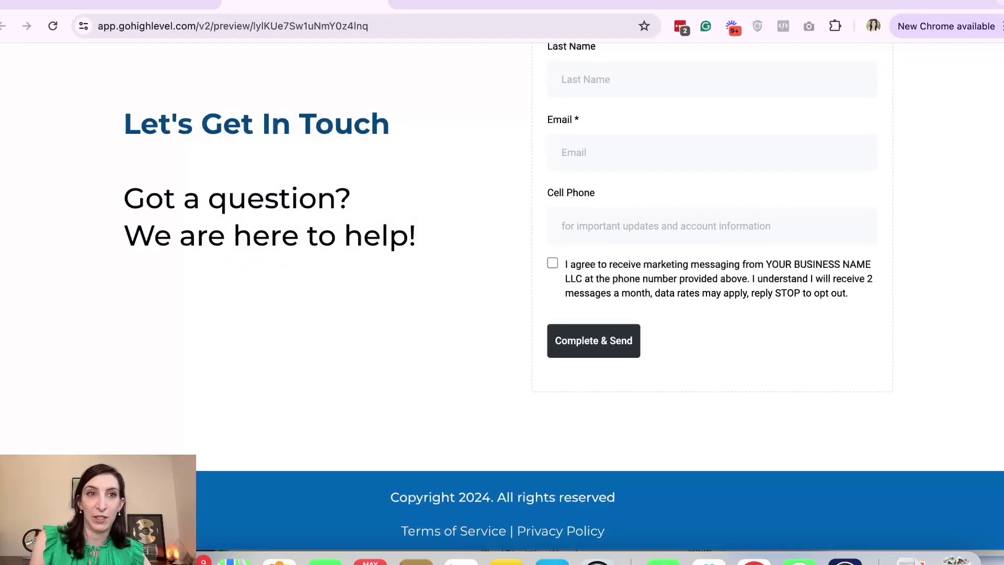
{"action": "key", "text": "super+w"}
{"action": "left_click", "coordinate": [221, 323]}
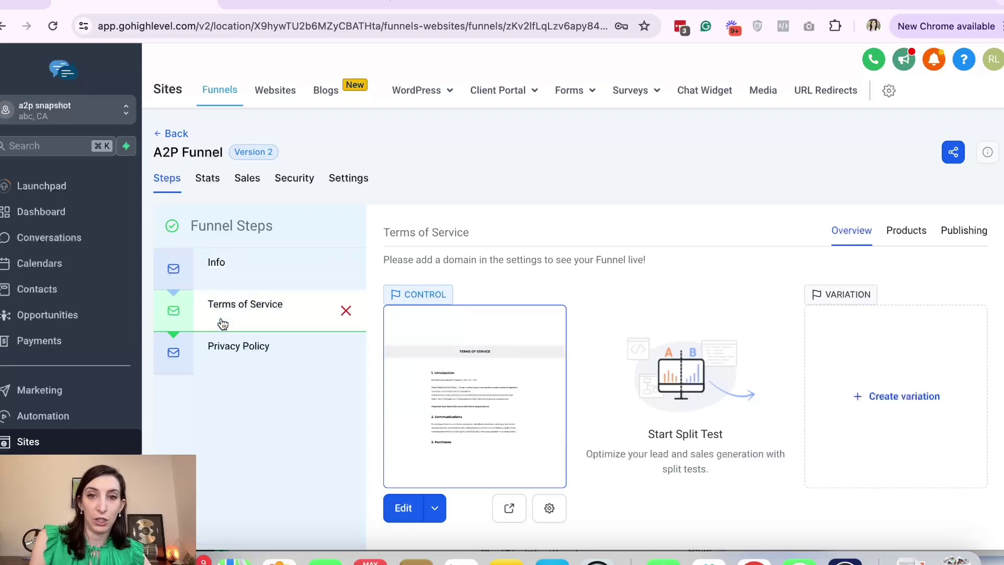
{"action": "left_click", "coordinate": [279, 358]}
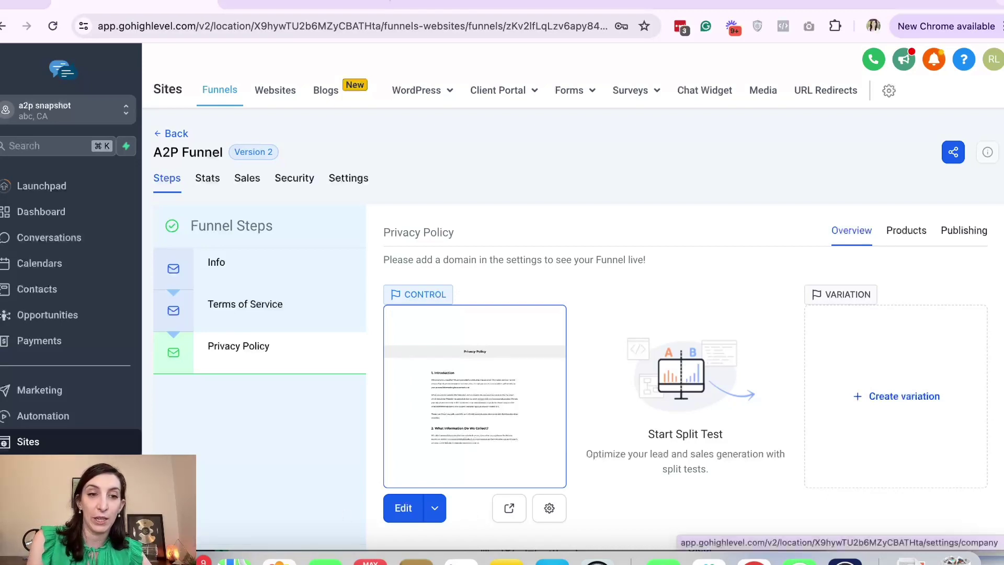
- Check the Business Profile settings, then return to the A2P Funnel's Info step
{"action": "left_click", "coordinate": [31, 534]}
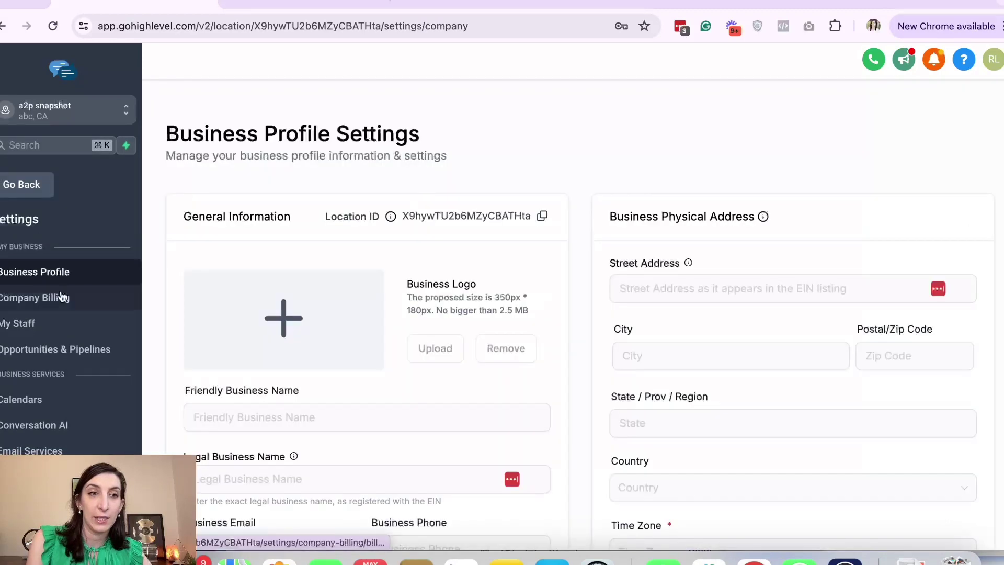
{"action": "left_click", "coordinate": [32, 183]}
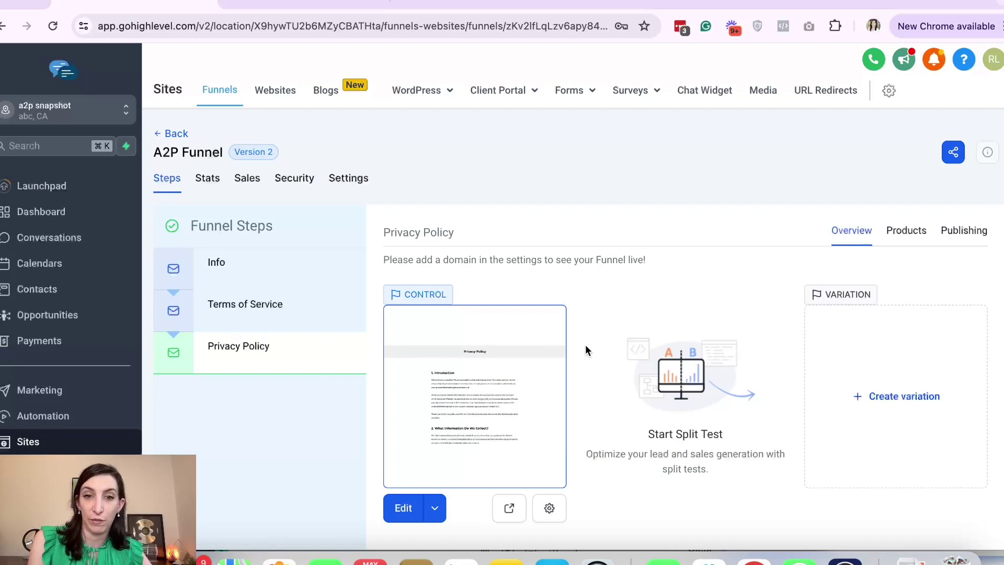
{"action": "left_click", "coordinate": [335, 264]}
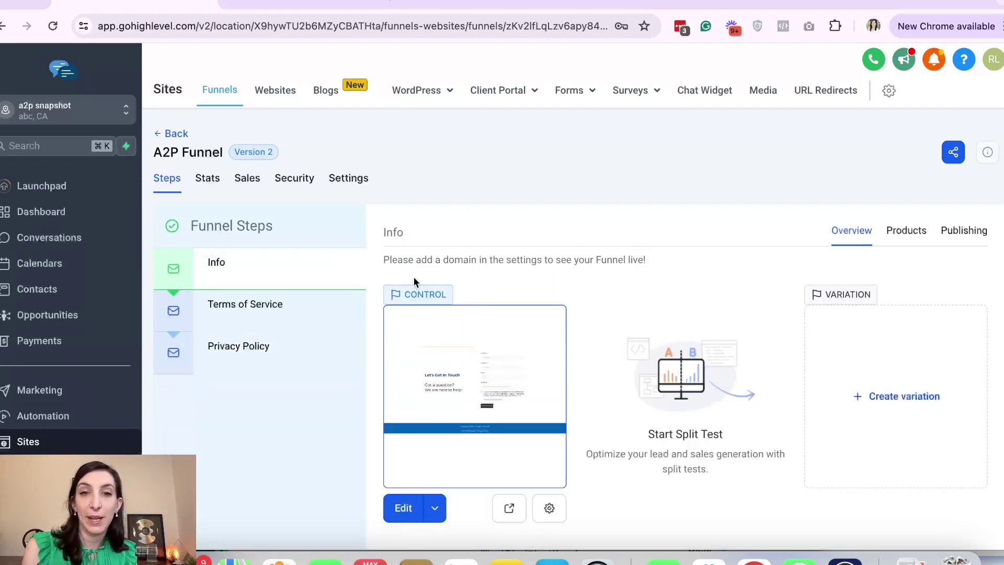
- Add the domain releasepressrelease.com and authorize its DNS connection through GoDaddy
{"action": "left_click", "coordinate": [964, 230]}
{"action": "left_click", "coordinate": [348, 177]}
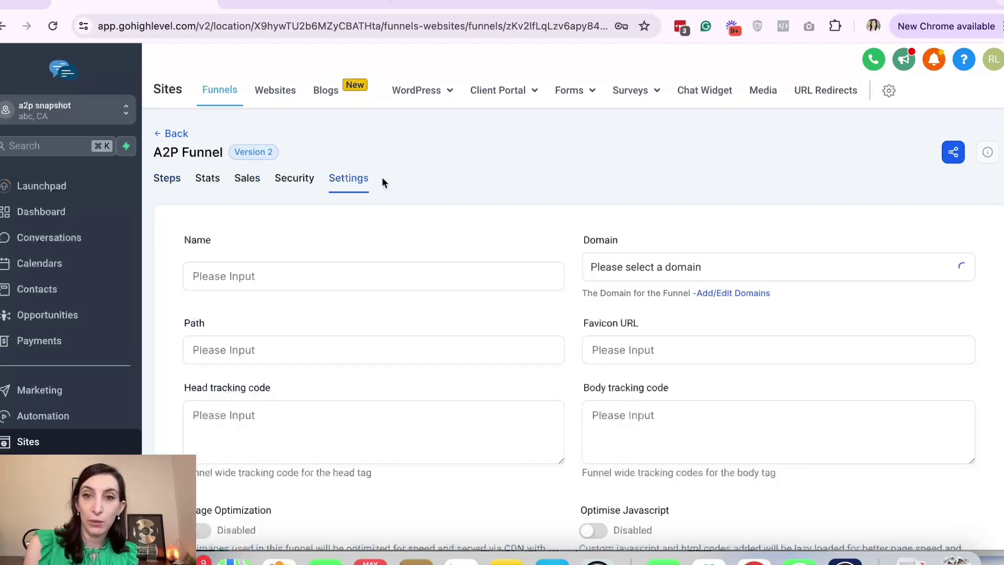
{"action": "left_click", "coordinate": [711, 277]}
{"action": "left_click", "coordinate": [714, 234]}
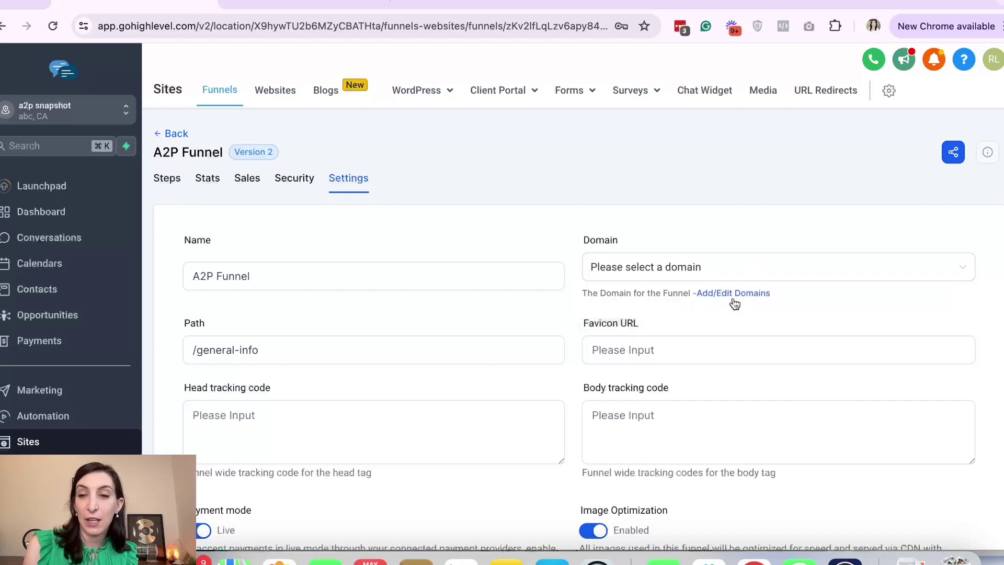
{"action": "left_click", "coordinate": [747, 294]}
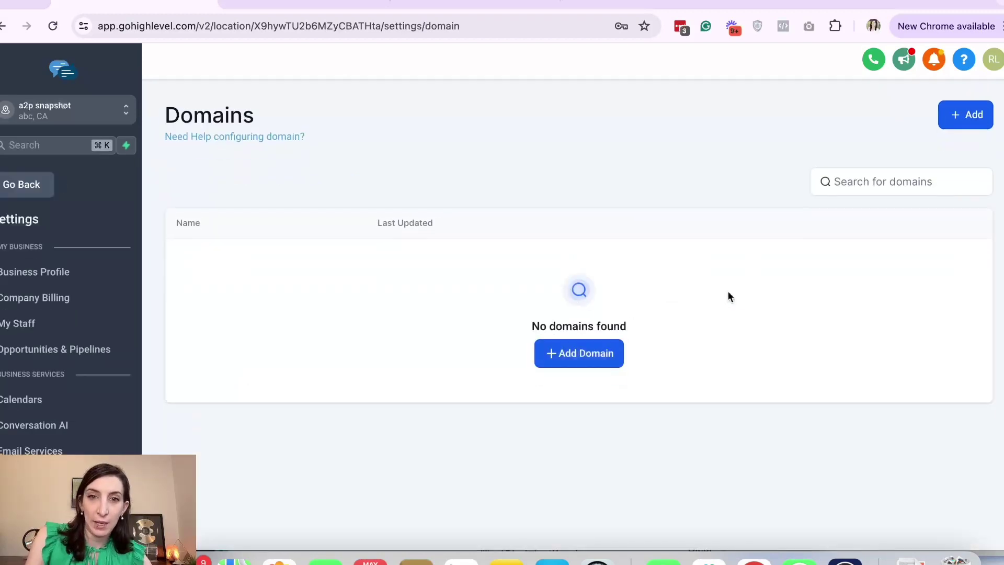
{"action": "left_click", "coordinate": [561, 355]}
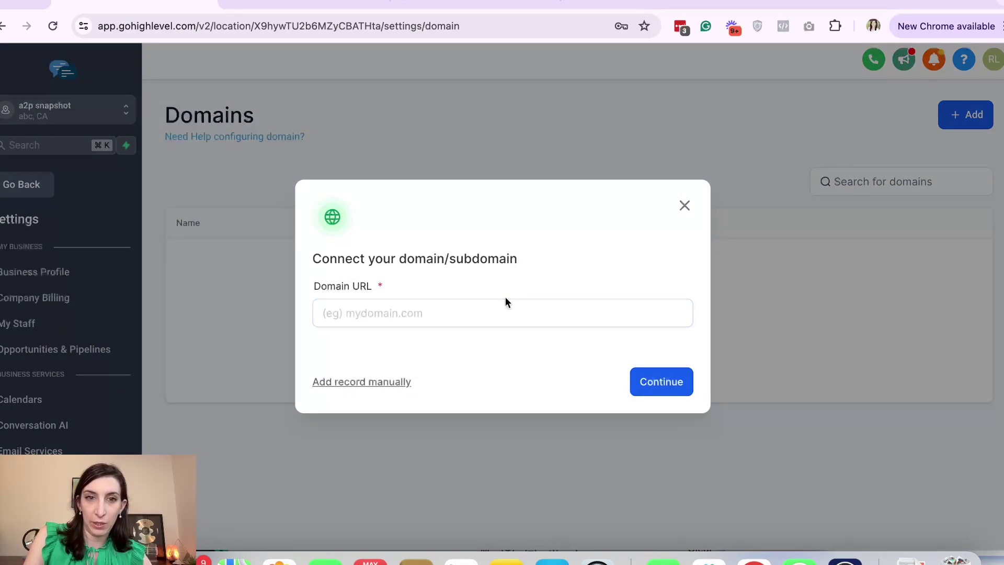
{"action": "left_click", "coordinate": [484, 311]}
{"action": "type", "text": "releasepressrelease.com"}
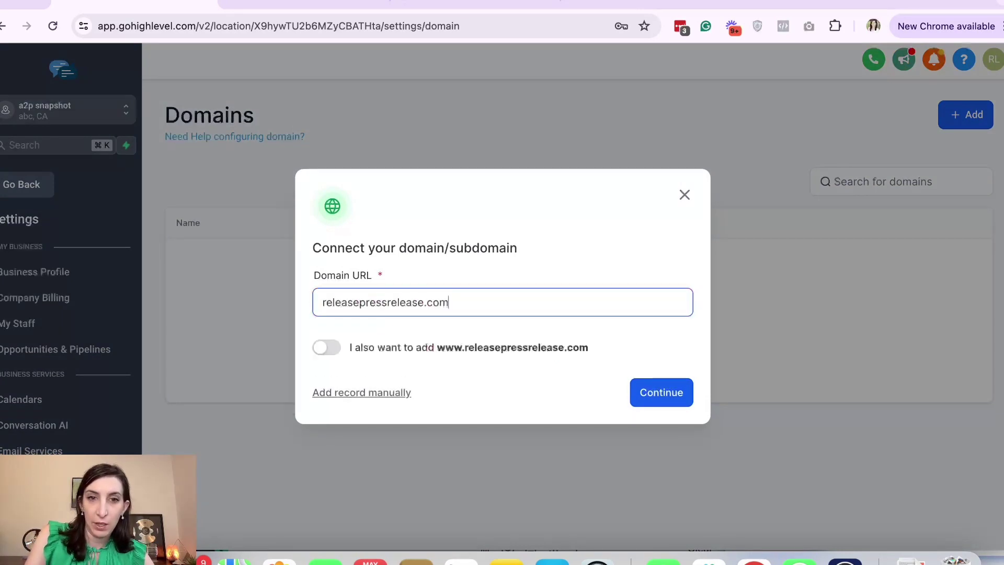
{"action": "left_click", "coordinate": [682, 402]}
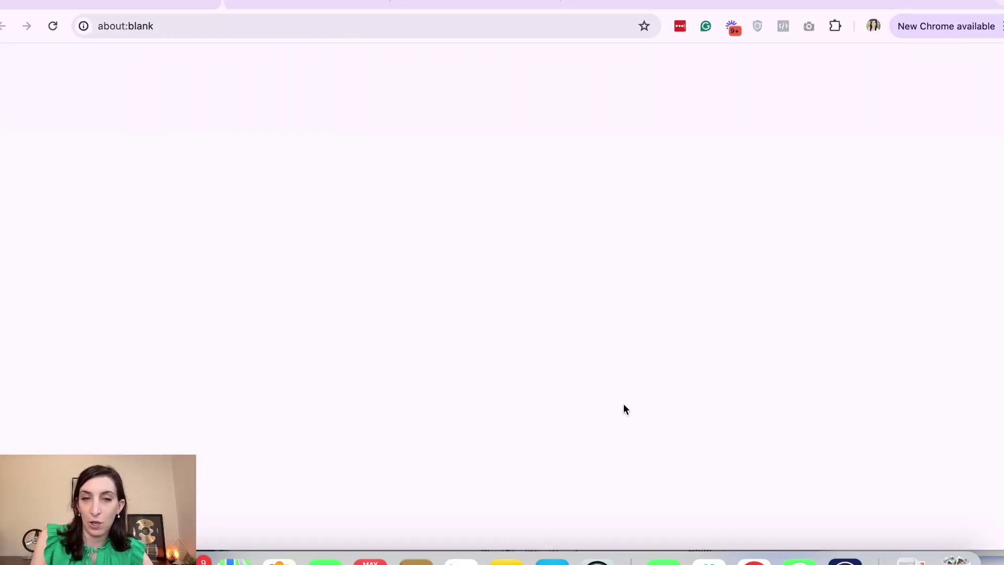
{"action": "left_click", "coordinate": [464, 431]}
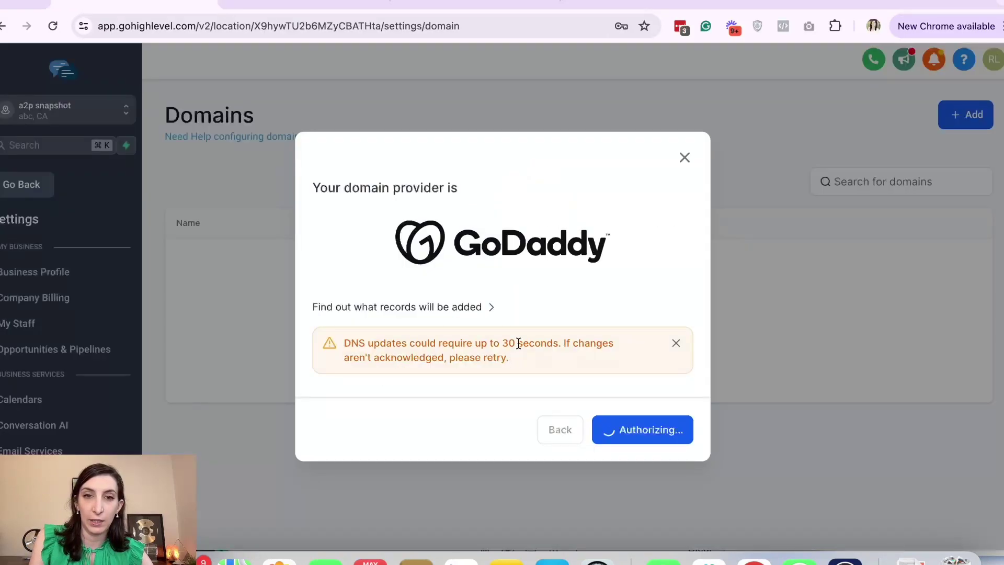
- Link releasepressrelease.com to the A2P Funnel with Info as the default step
{"action": "left_click", "coordinate": [534, 309]}
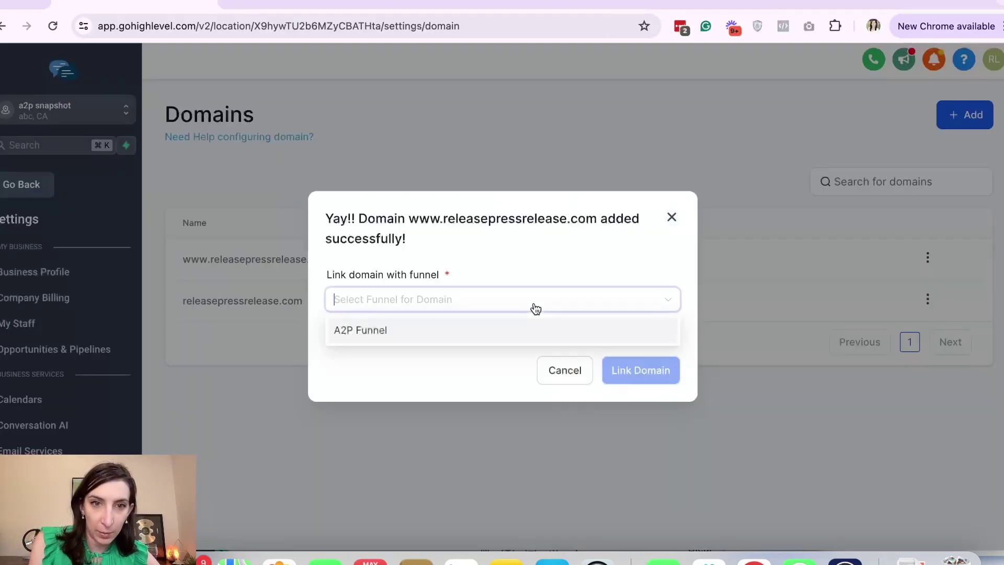
{"action": "left_click", "coordinate": [461, 335]}
{"action": "left_click", "coordinate": [413, 328]}
{"action": "left_click", "coordinate": [375, 360]}
{"action": "left_click", "coordinate": [630, 399]}
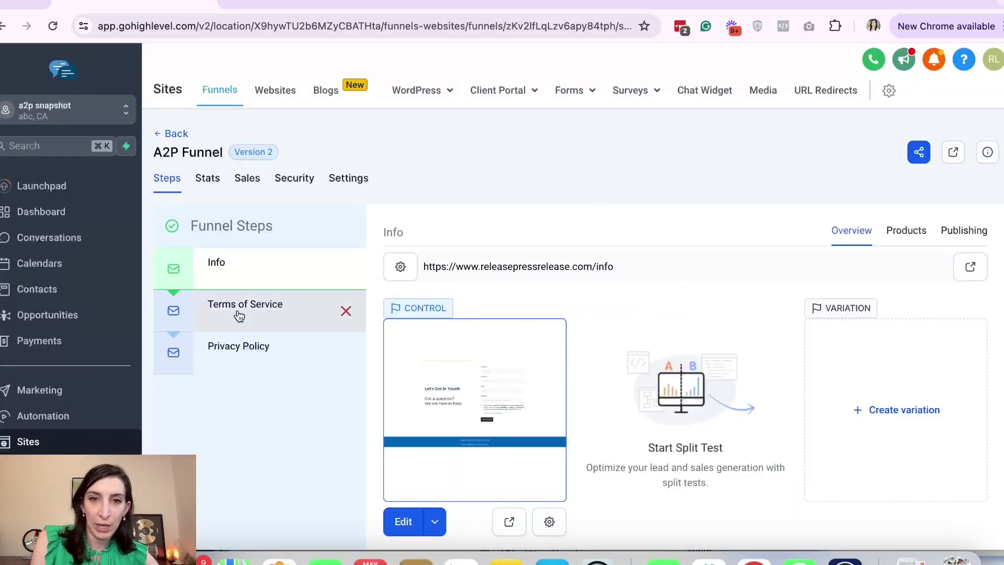
- Link the Info page's footer Terms of Service text to the Terms of Service step URL and save
{"action": "left_click", "coordinate": [247, 312]}
{"action": "triple_click", "coordinate": [512, 270]}
{"action": "key", "text": "ctrl+c"}
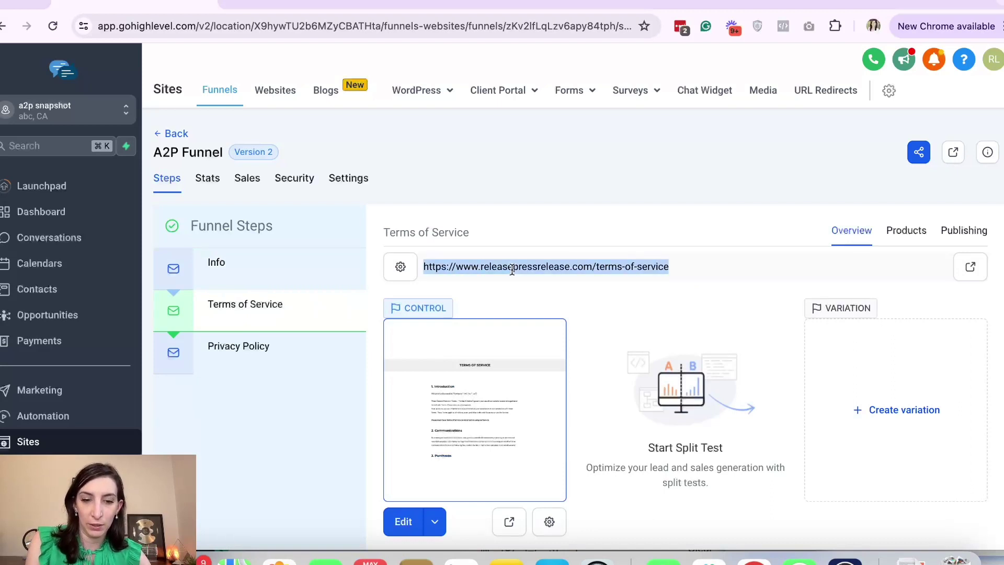
{"action": "left_click", "coordinate": [231, 265]}
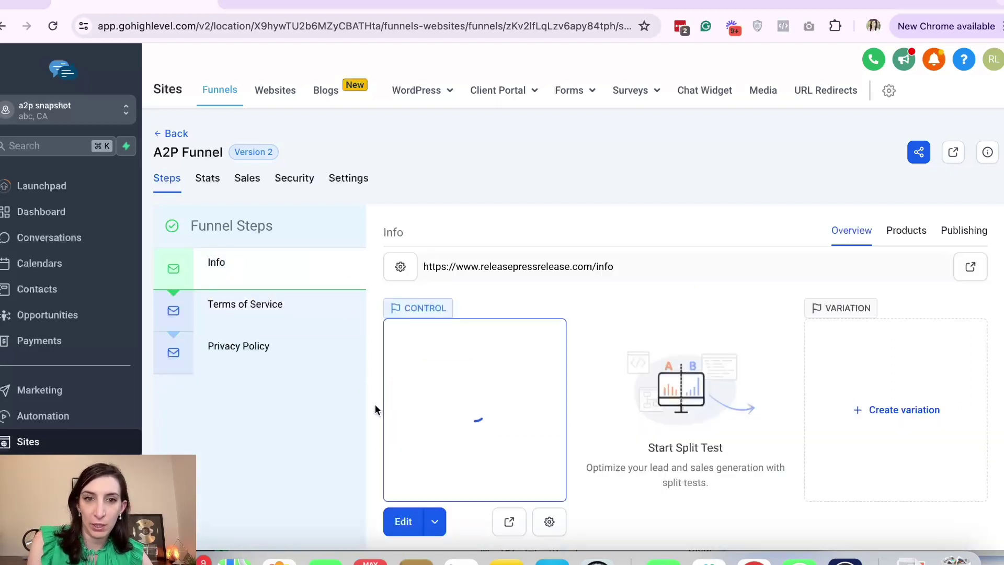
{"action": "left_click", "coordinate": [403, 522]}
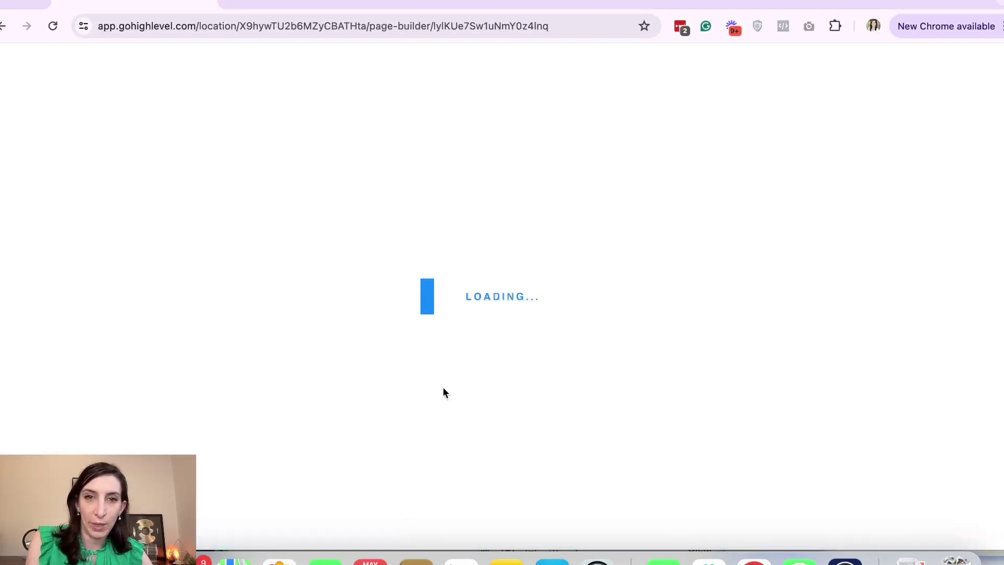
{"action": "scroll", "coordinate": [444, 394], "scroll_direction": "down", "scroll_amount": 10}
{"action": "left_click", "coordinate": [341, 448]}
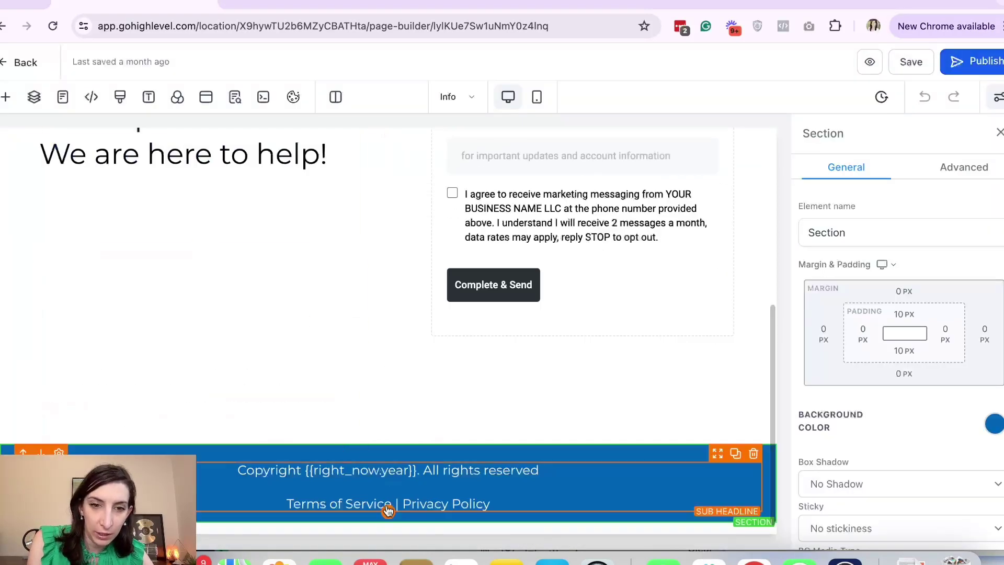
{"action": "left_click_drag", "start_coordinate": [391, 503], "coordinate": [287, 502]}
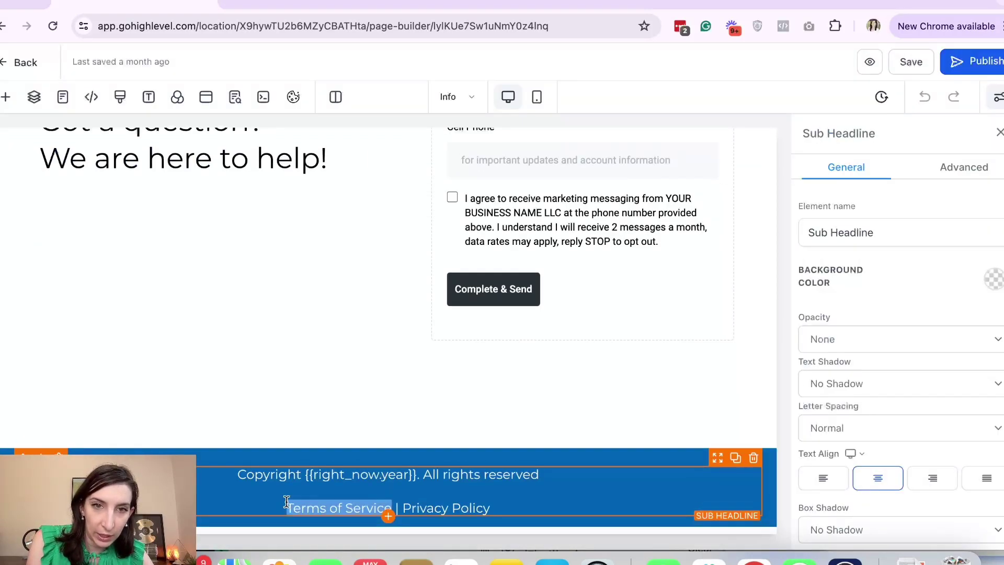
{"action": "left_click", "coordinate": [308, 479]}
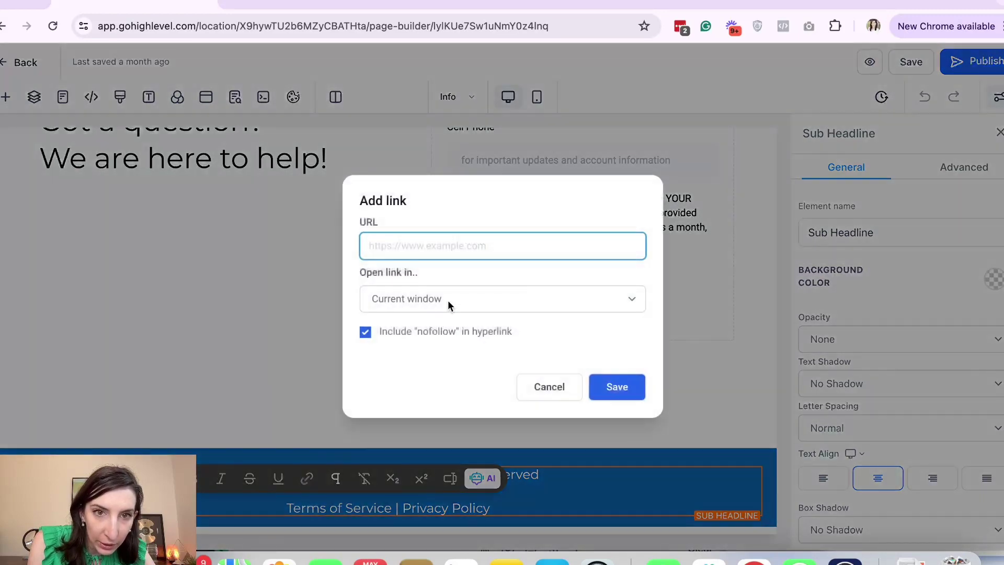
{"action": "key", "text": "ctrl+v"}
{"action": "left_click", "coordinate": [616, 387]}
{"action": "left_click", "coordinate": [907, 62]}
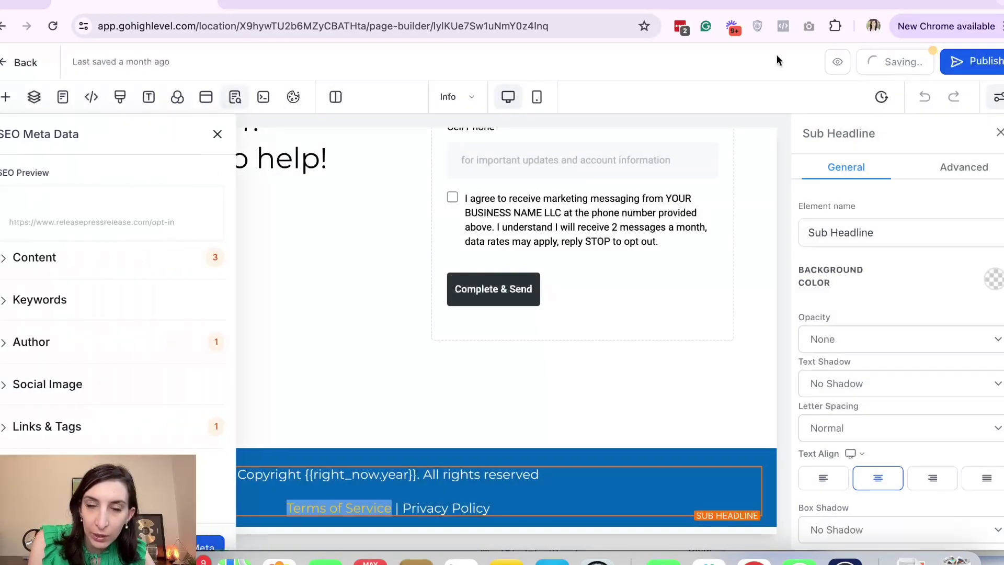
{"action": "left_click", "coordinate": [25, 62]}
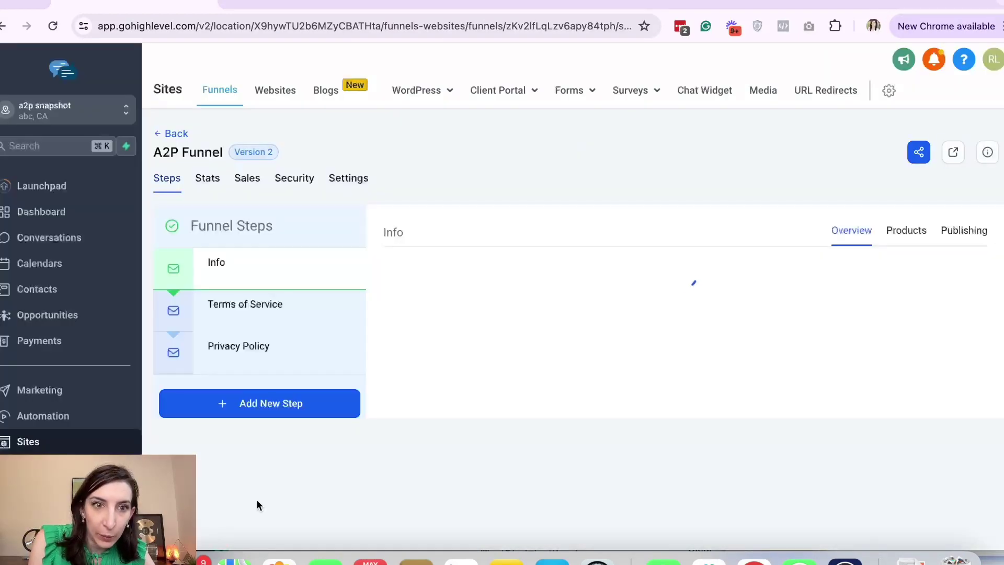
{"action": "left_click", "coordinate": [271, 340]}
{"action": "triple_click", "coordinate": [509, 264]}
{"action": "key", "text": "super+c"}
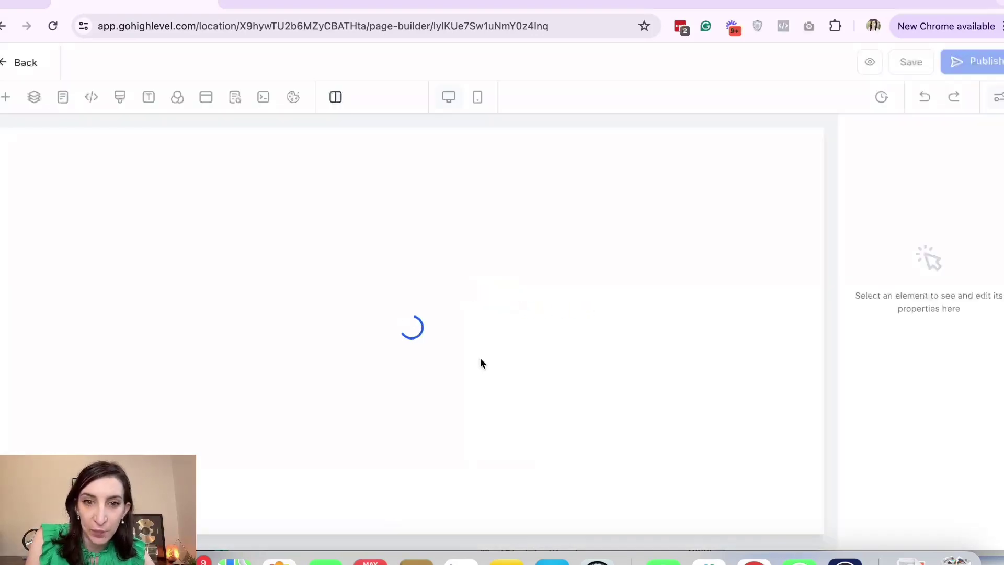
{"action": "scroll", "coordinate": [480, 356], "scroll_direction": "down", "scroll_amount": 6}
{"action": "left_click_drag", "start_coordinate": [402, 503], "coordinate": [499, 502]}
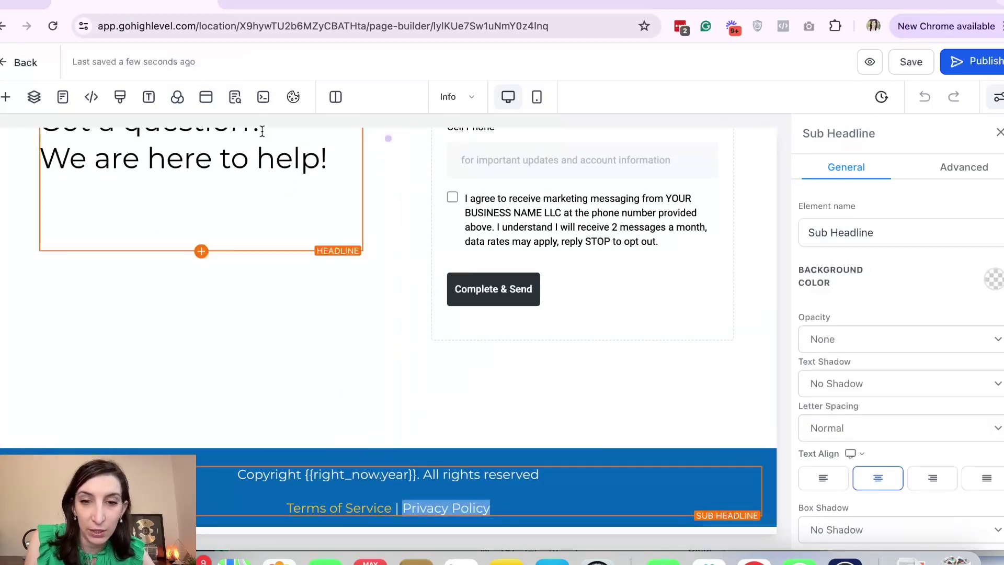
{"action": "left_click_drag", "start_coordinate": [496, 506], "coordinate": [401, 506]}
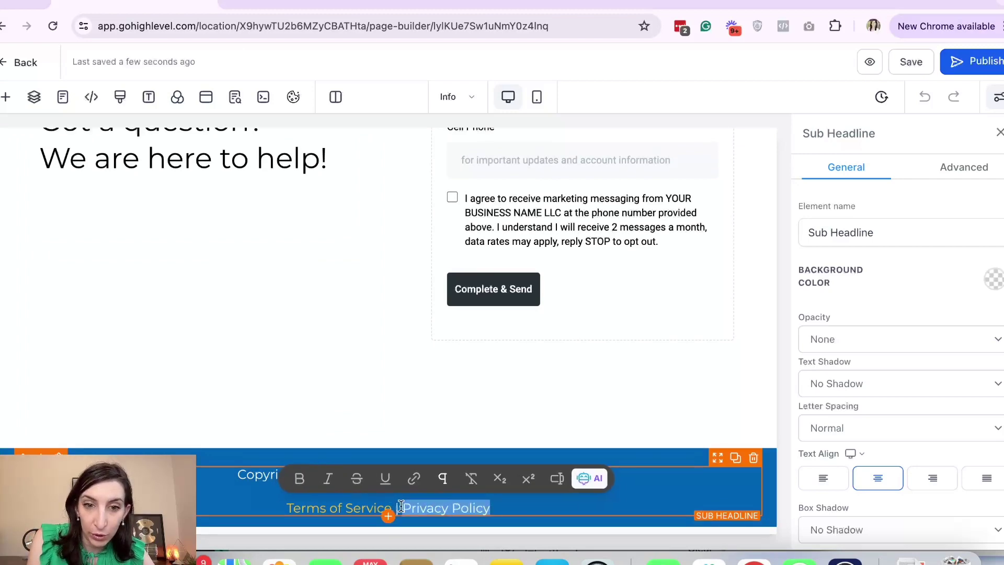
{"action": "left_click", "coordinate": [414, 478]}
{"action": "key", "text": "super+v"}
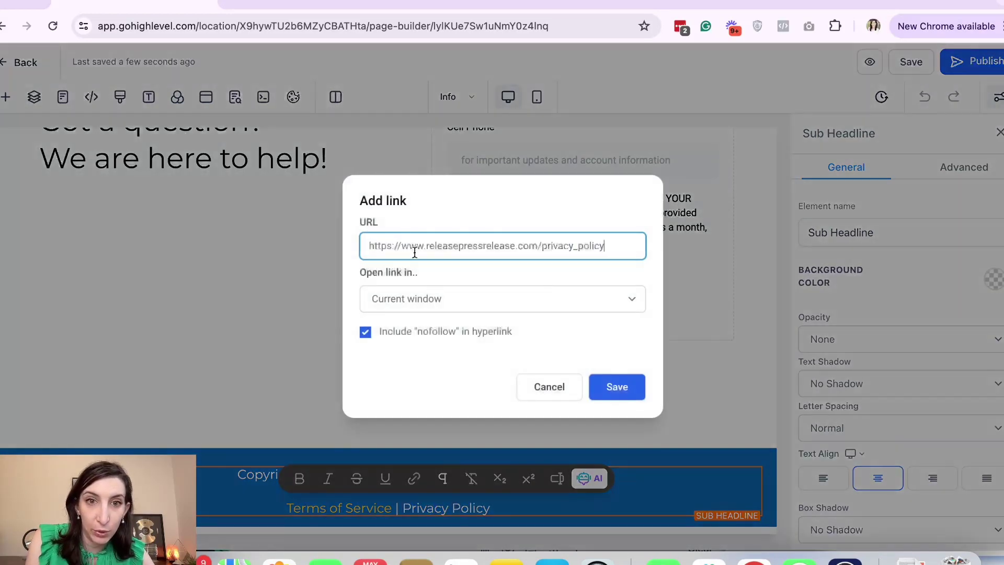
{"action": "left_click", "coordinate": [610, 400]}
{"action": "left_click", "coordinate": [912, 72]}
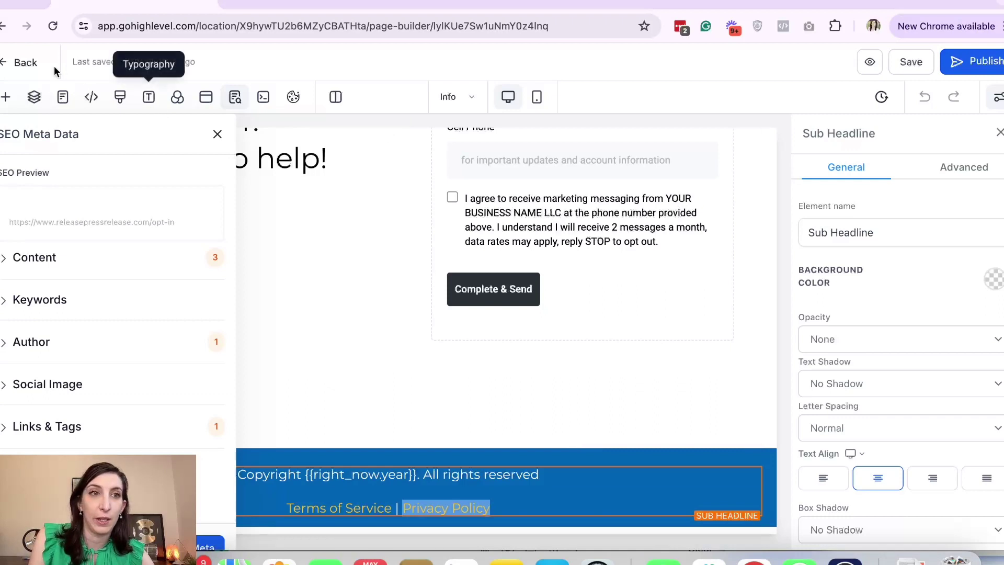
- Go back to the funnel and open the sub-account Settings in a new tab
{"action": "left_click", "coordinate": [20, 62]}
{"action": "mouse_move", "coordinate": [583, 108]}
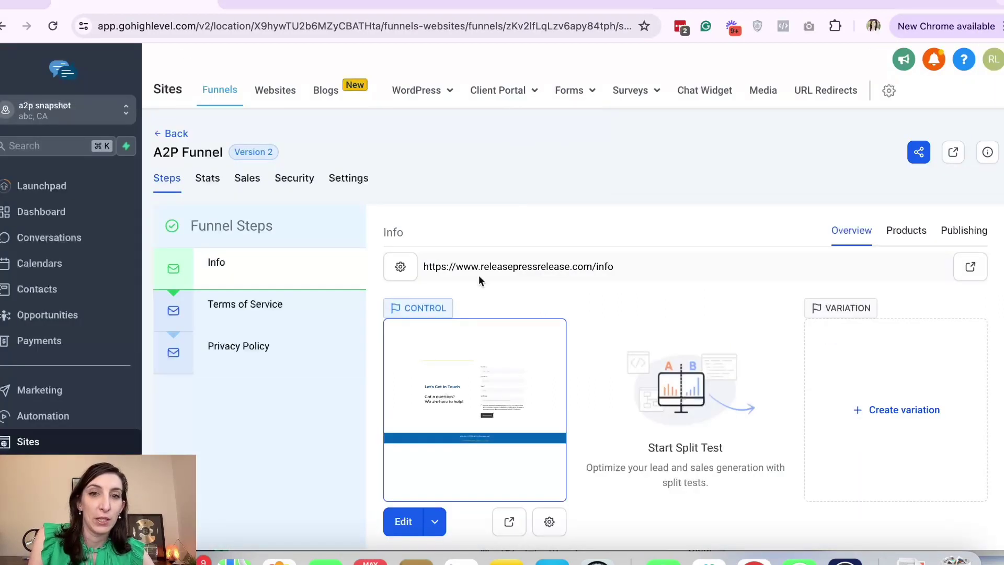
{"action": "scroll", "coordinate": [98, 449], "scroll_direction": "down", "scroll_amount": 3}
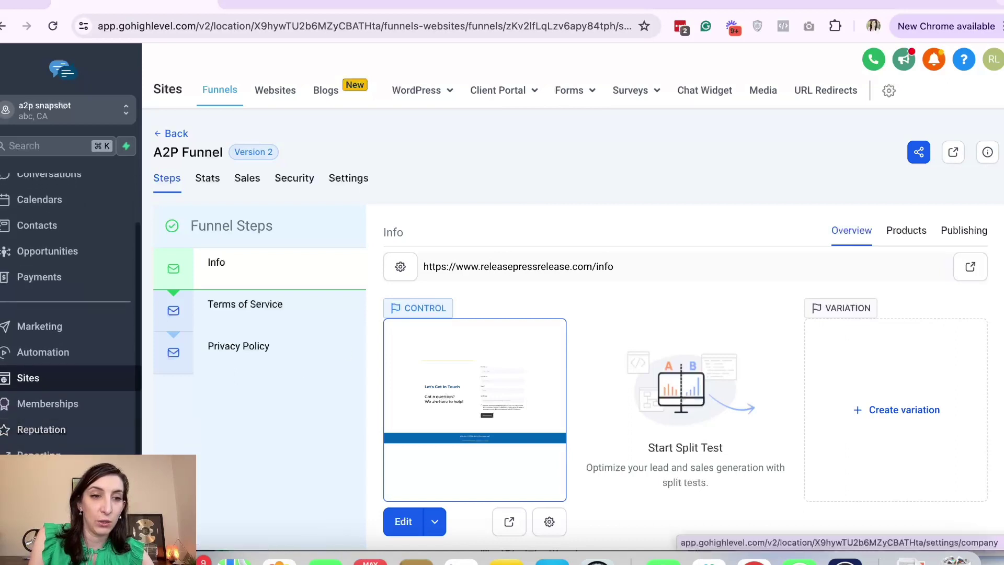
{"action": "right_click", "coordinate": [99, 451]}
{"action": "left_click", "coordinate": [101, 266]}
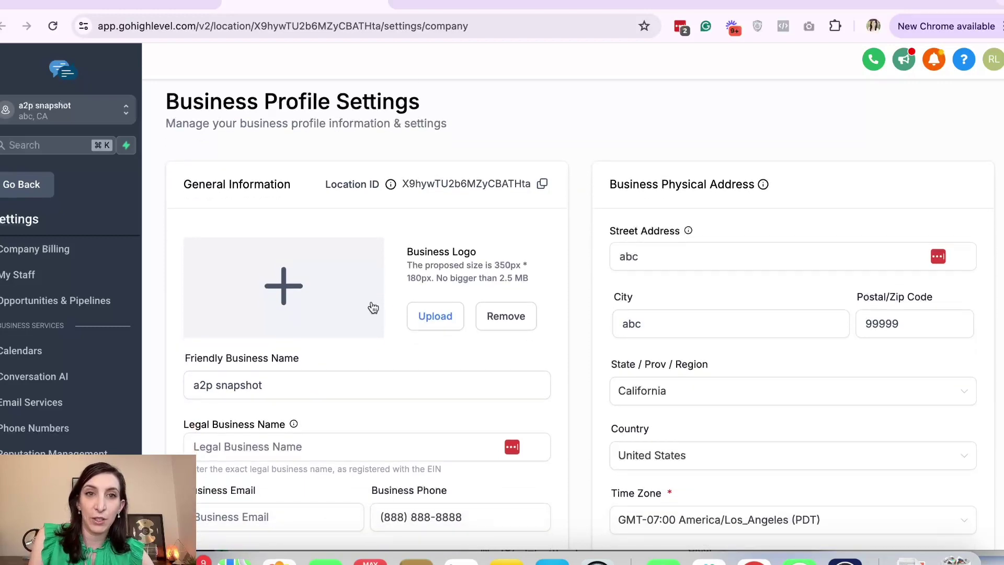
- Review the Business Information and Authorized Representative sections, including the Business Type options
{"action": "scroll", "coordinate": [307, 415], "scroll_direction": "down", "scroll_amount": 2}
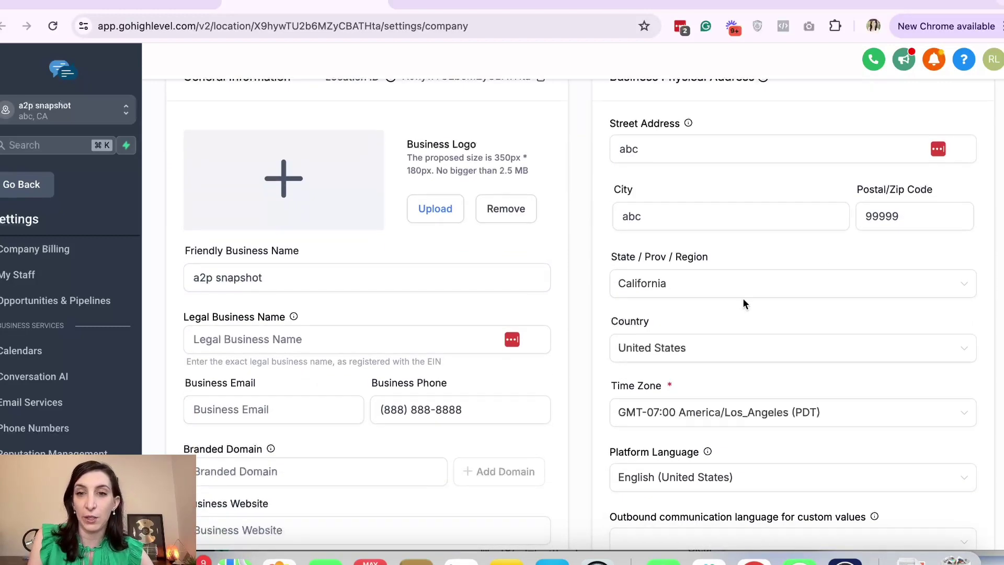
{"action": "scroll", "coordinate": [743, 299], "scroll_direction": "down", "scroll_amount": 6}
{"action": "scroll", "coordinate": [741, 302], "scroll_direction": "up", "scroll_amount": 6}
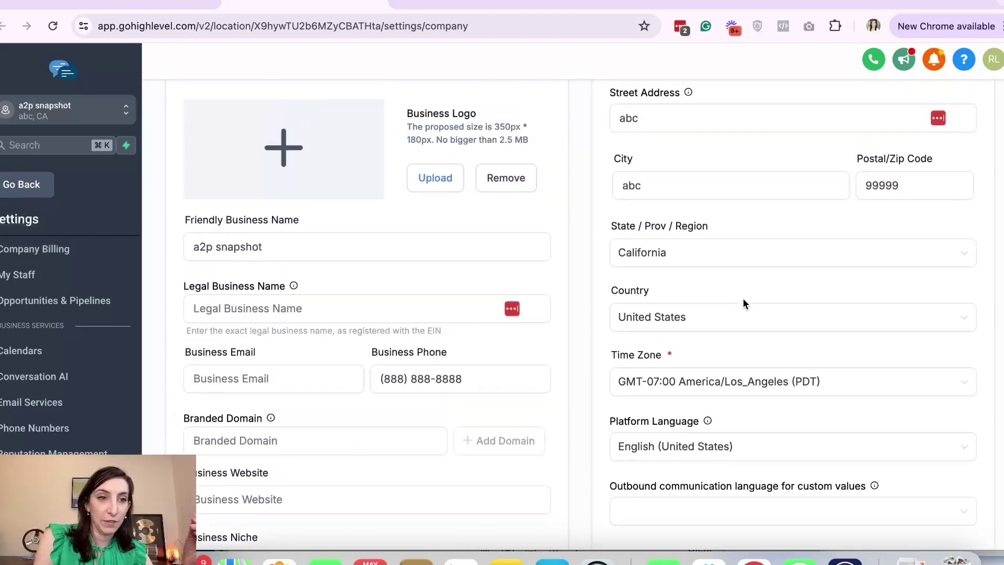
{"action": "scroll", "coordinate": [742, 305], "scroll_direction": "up", "scroll_amount": 2}
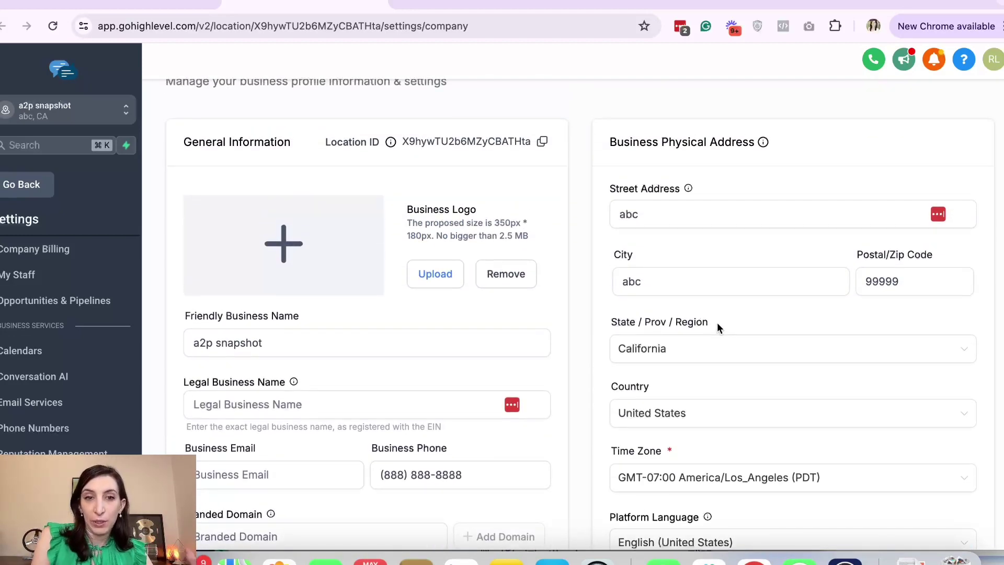
{"action": "scroll", "coordinate": [717, 325], "scroll_direction": "down", "scroll_amount": 13}
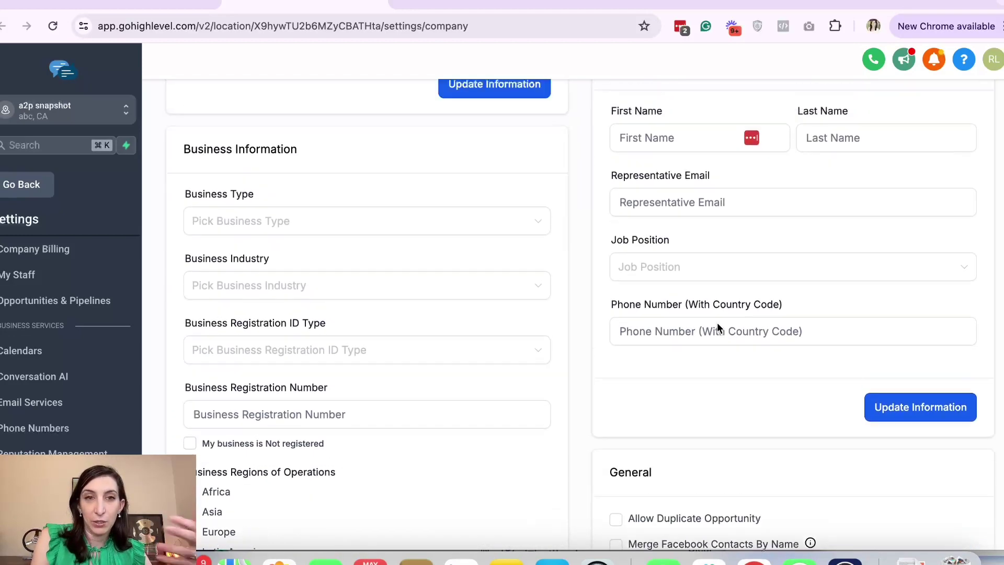
{"action": "scroll", "coordinate": [717, 323], "scroll_direction": "up", "scroll_amount": 2}
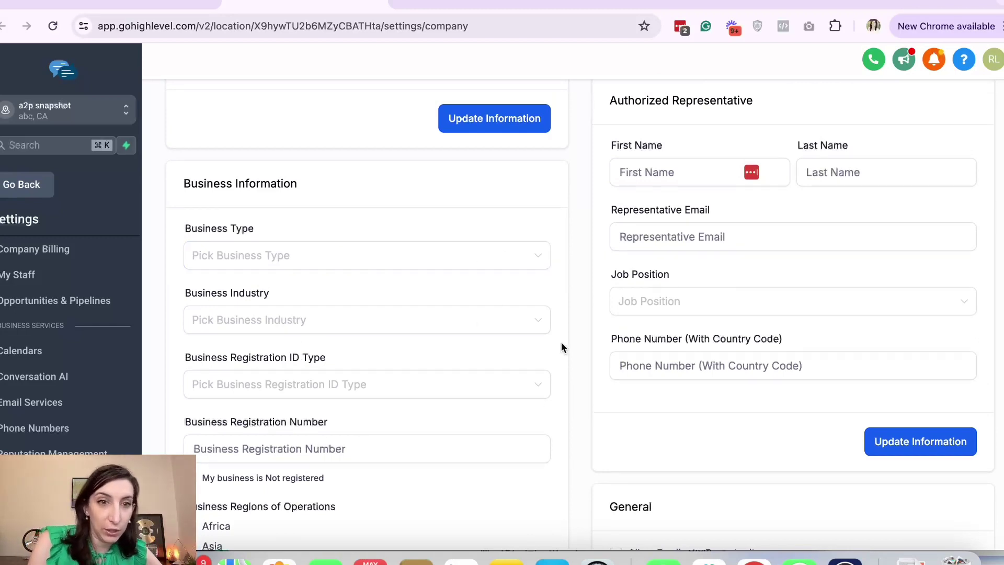
{"action": "left_click", "coordinate": [402, 254]}
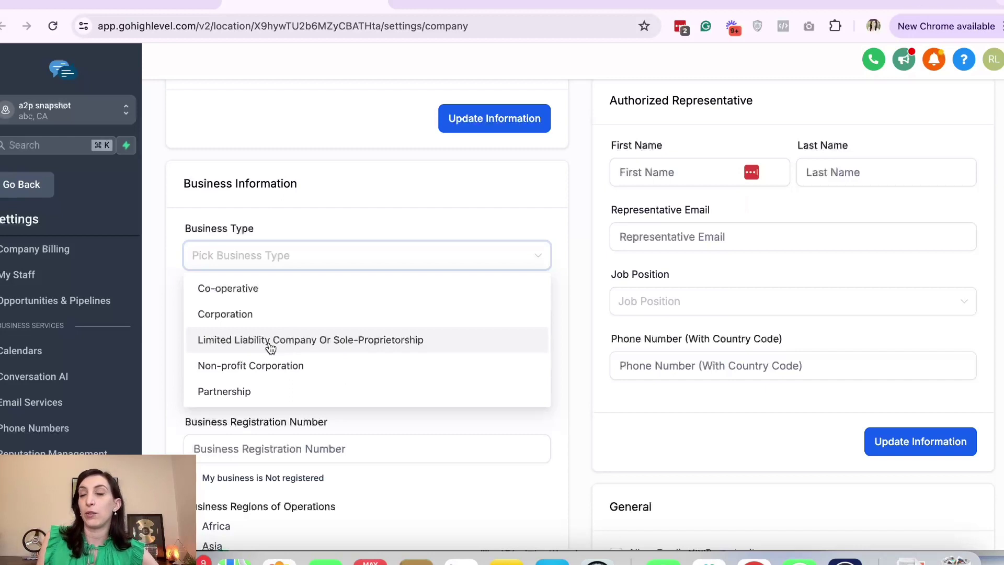
{"action": "left_click", "coordinate": [309, 201]}
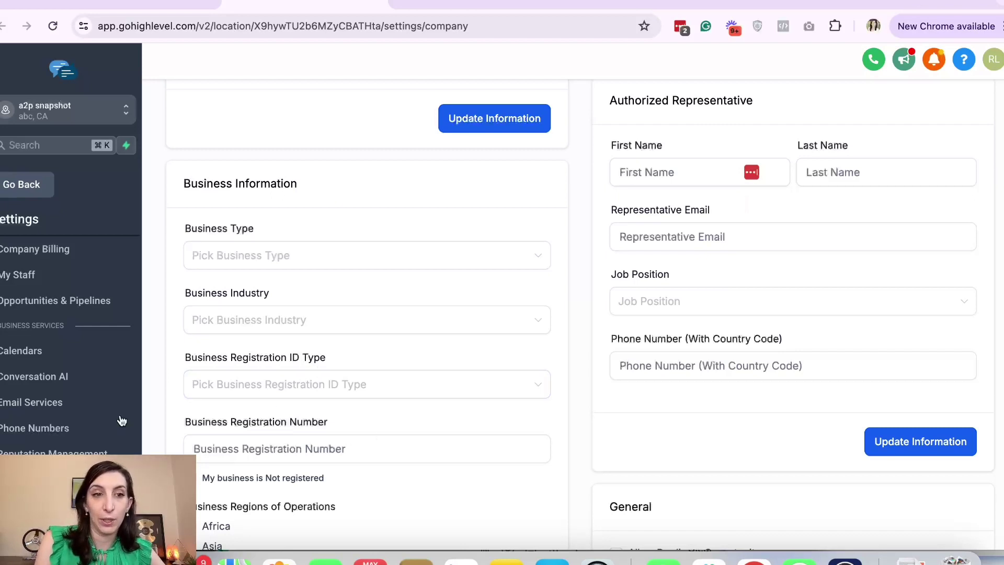
- Search for phone numbers starting with 949 in the Add Phone Number dialog
{"action": "left_click", "coordinate": [74, 429]}
{"action": "left_click", "coordinate": [920, 174]}
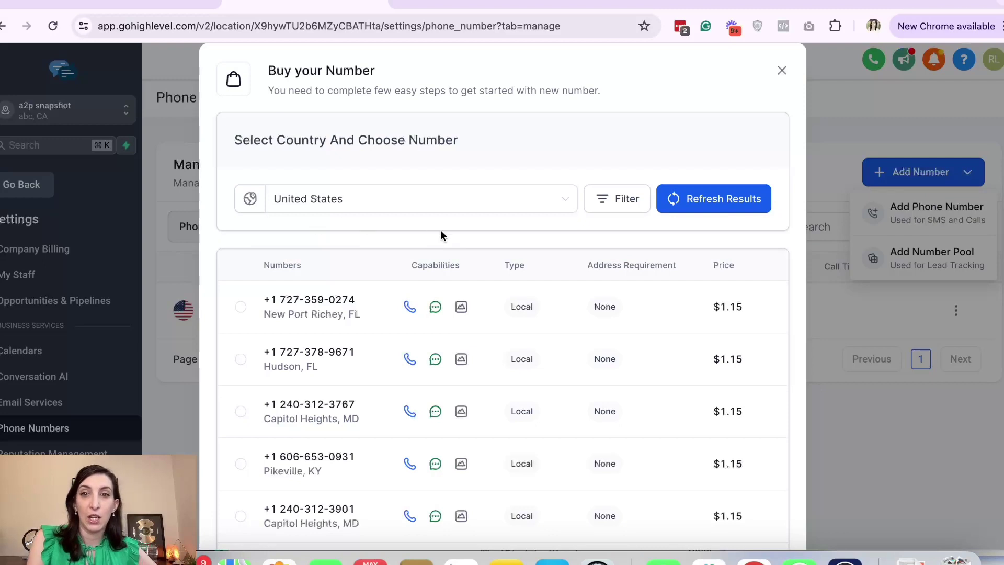
{"action": "left_click", "coordinate": [630, 209]}
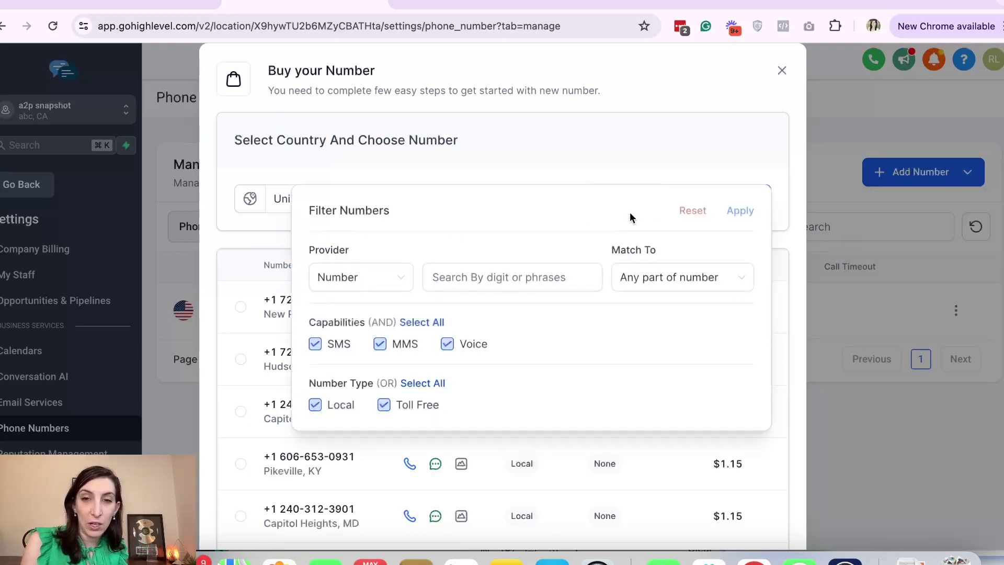
{"action": "left_click", "coordinate": [489, 287]}
{"action": "left_click", "coordinate": [669, 286]}
{"action": "left_click", "coordinate": [634, 313]}
{"action": "left_click", "coordinate": [564, 282]}
{"action": "type", "text": "949"}
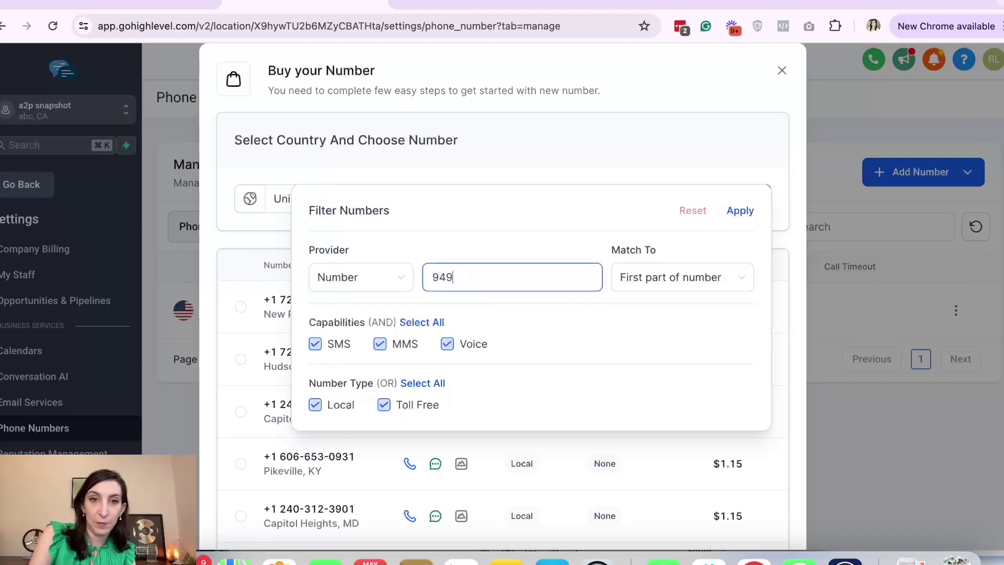
{"action": "left_click", "coordinate": [747, 212]}
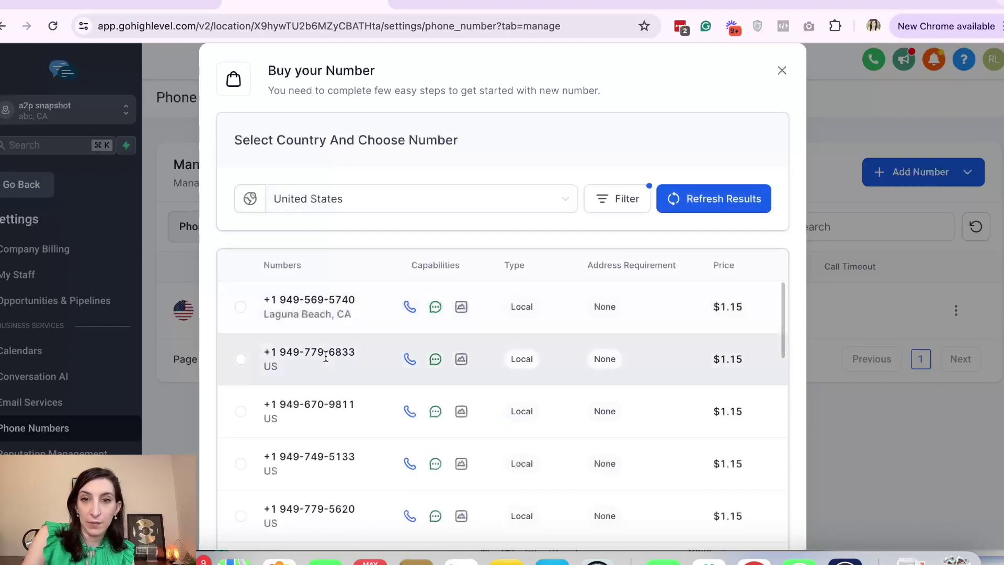
- Browse the 949-area results and select one of the listed numbers
{"action": "scroll", "coordinate": [331, 372], "scroll_direction": "down", "scroll_amount": 2}
{"action": "left_click", "coordinate": [241, 339]}
{"action": "scroll", "coordinate": [530, 397], "scroll_direction": "down", "scroll_amount": 5}
{"action": "scroll", "coordinate": [531, 397], "scroll_direction": "down", "scroll_amount": 4}
{"action": "scroll", "coordinate": [643, 215], "scroll_direction": "down", "scroll_amount": 2}
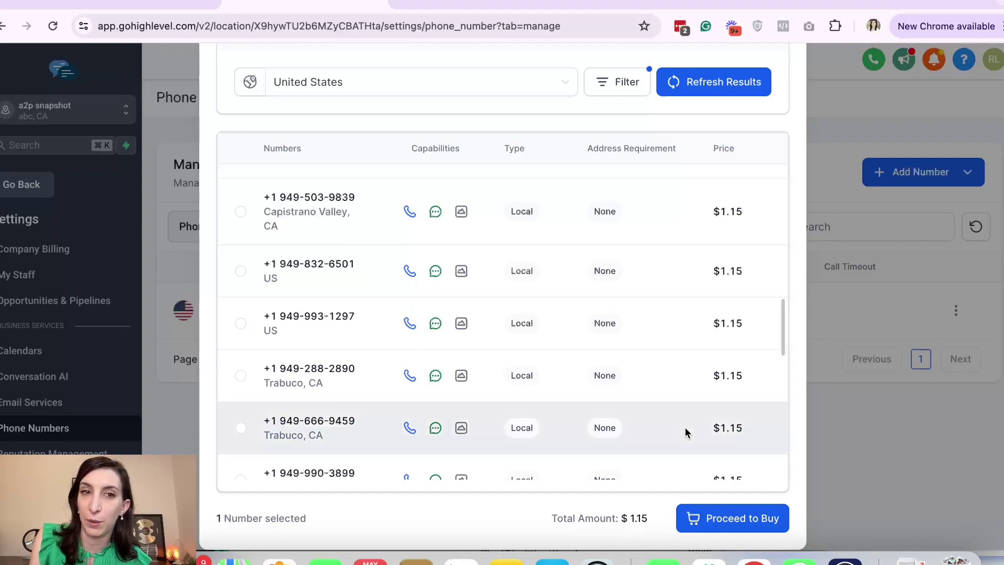
{"action": "scroll", "coordinate": [685, 427], "scroll_direction": "up", "scroll_amount": 5}
{"action": "scroll", "coordinate": [612, 212], "scroll_direction": "up", "scroll_amount": 3}
- Change the filter to show toll-free numbers only, then close the dialog without buying
{"action": "left_click", "coordinate": [612, 207]}
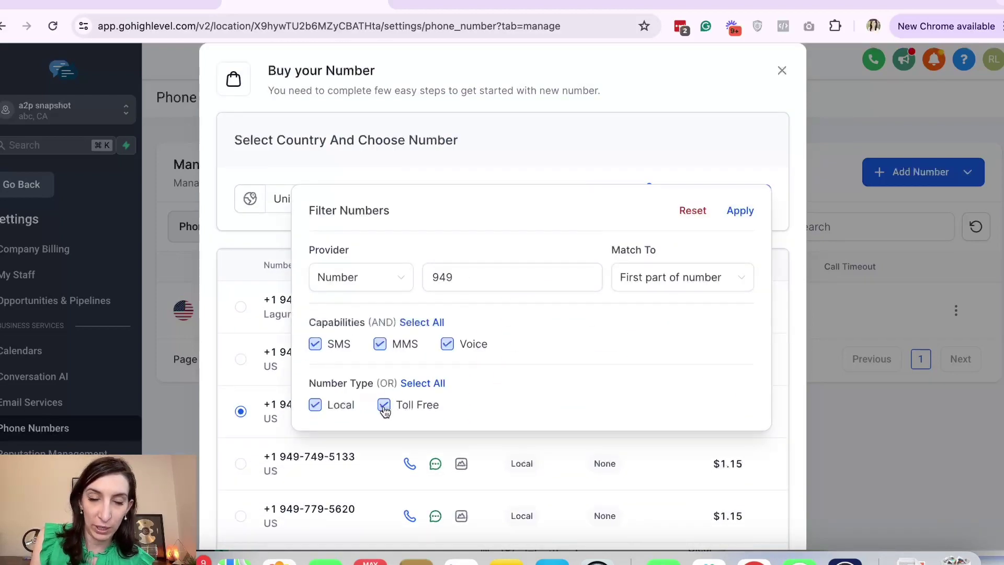
{"action": "left_click", "coordinate": [448, 280]}
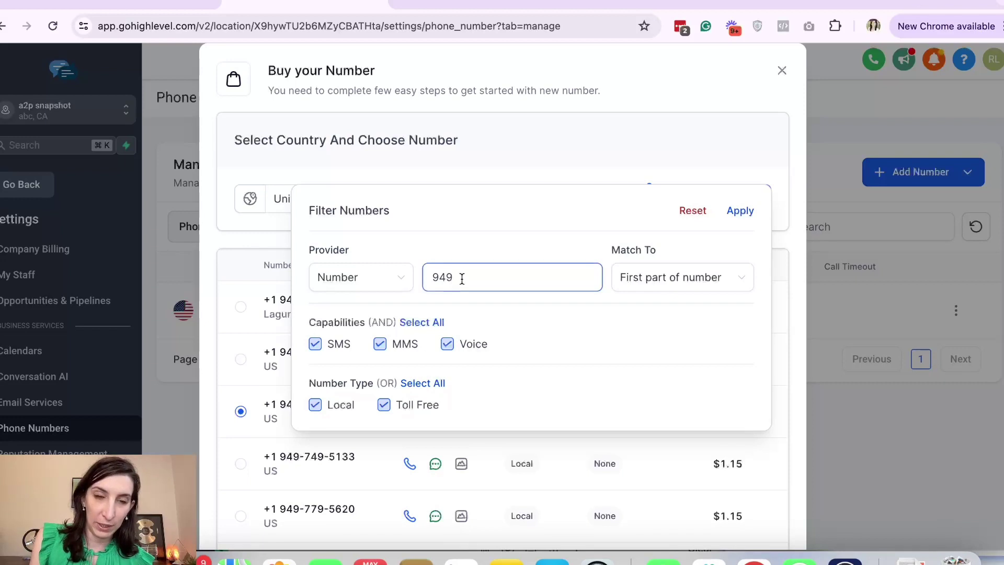
{"action": "double_click", "coordinate": [462, 278]}
{"action": "type", "text": "888"}
{"action": "left_click", "coordinate": [314, 405]}
{"action": "left_click_drag", "start_coordinate": [454, 278], "coordinate": [411, 282]}
{"action": "key", "text": "BackSpace"}
{"action": "left_click", "coordinate": [740, 210]}
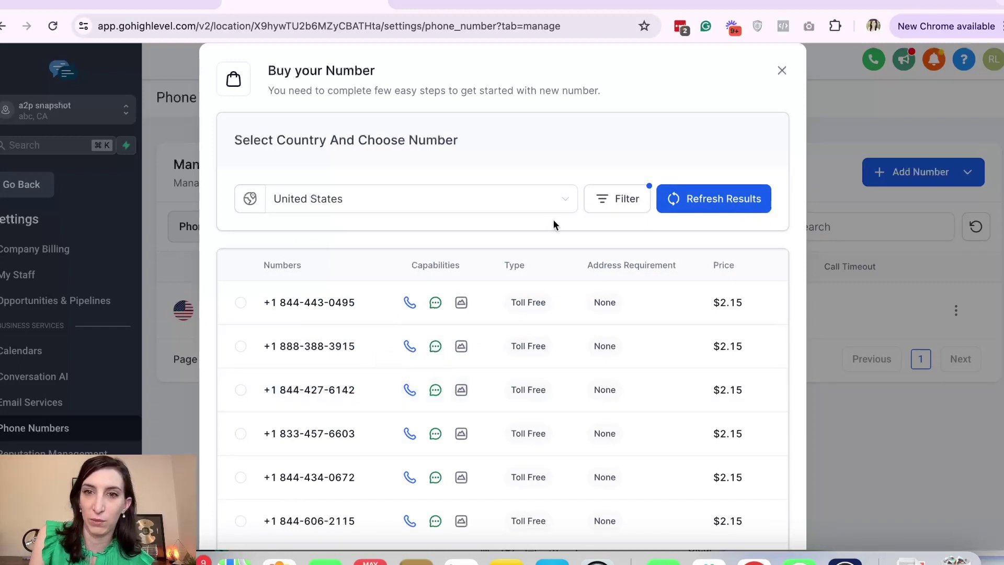
{"action": "key", "text": "Escape"}
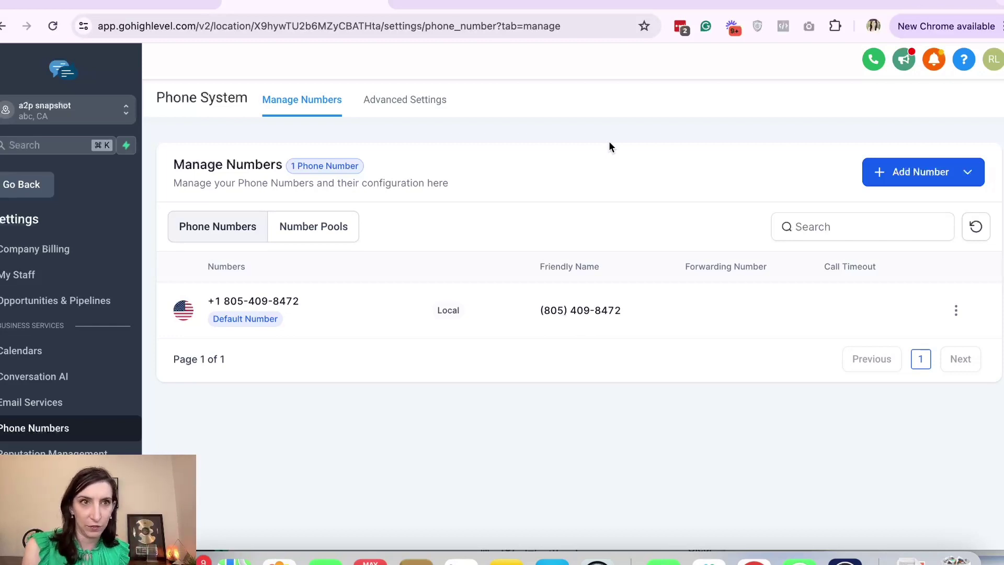
- Switch to the agency view and open Settings > Phone Integration
{"action": "left_click", "coordinate": [30, 121]}
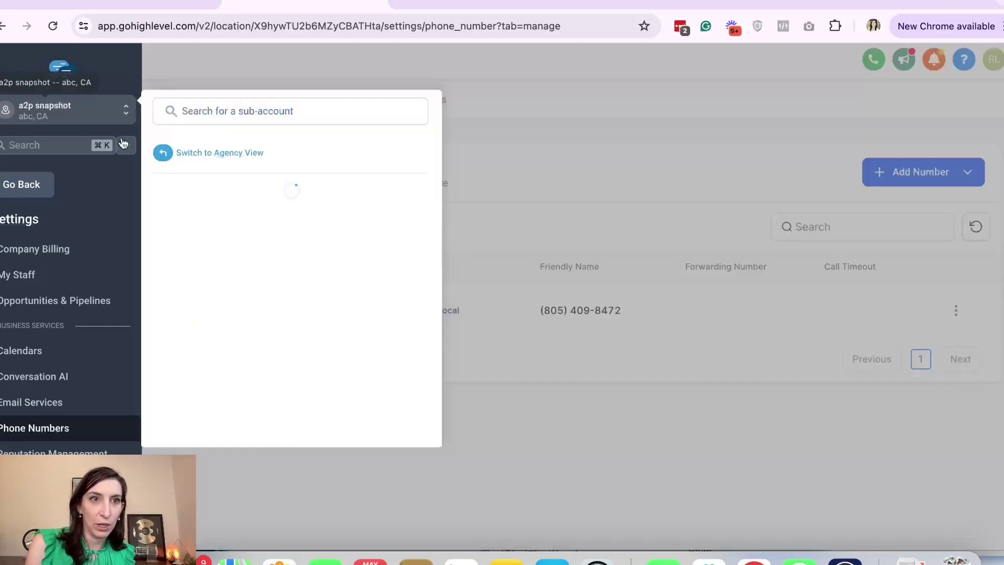
{"action": "left_click", "coordinate": [198, 152]}
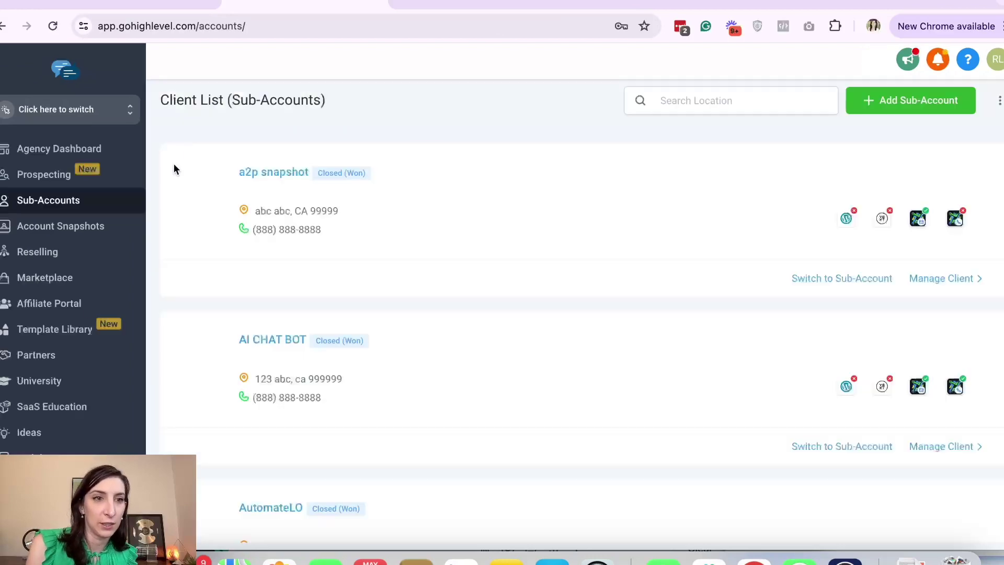
{"action": "left_click", "coordinate": [31, 482]}
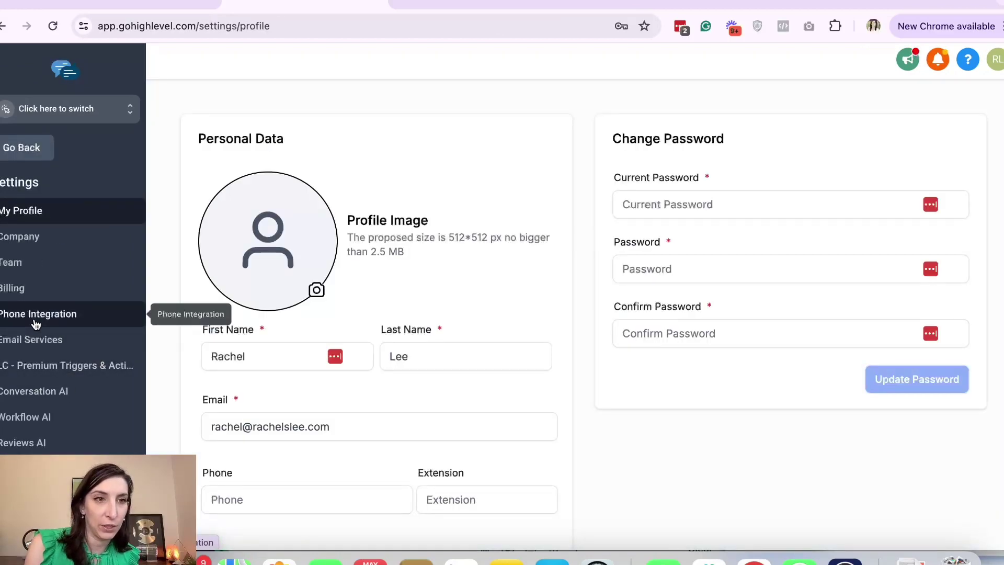
{"action": "left_click", "coordinate": [35, 323]}
- Scroll through the 34 sub-accounts to see Twilio versus LC Phone and find AI CHAT BOT
{"action": "scroll", "coordinate": [643, 277], "scroll_direction": "down", "scroll_amount": 5}
{"action": "scroll", "coordinate": [765, 288], "scroll_direction": "down", "scroll_amount": 2}
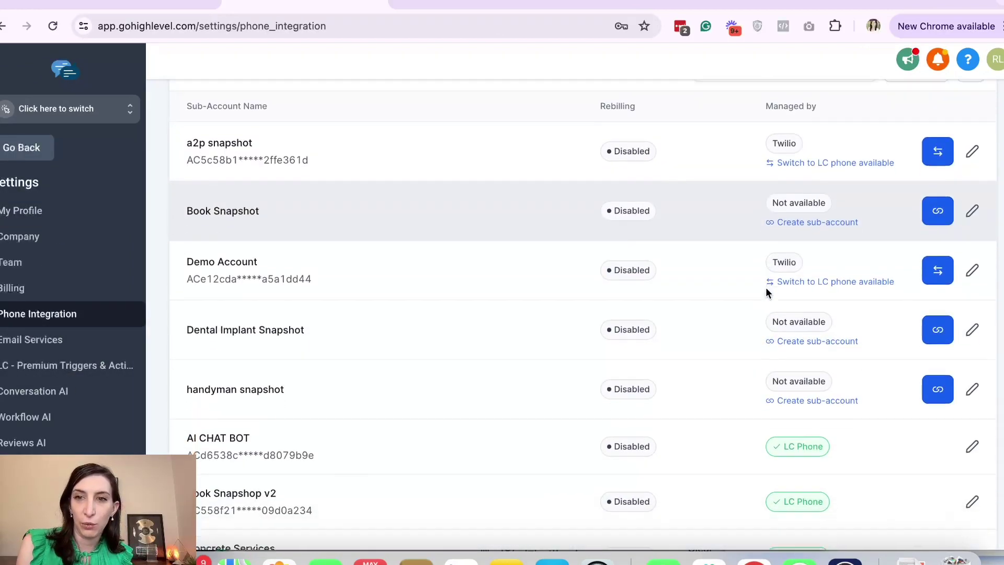
{"action": "scroll", "coordinate": [729, 367], "scroll_direction": "down", "scroll_amount": 2}
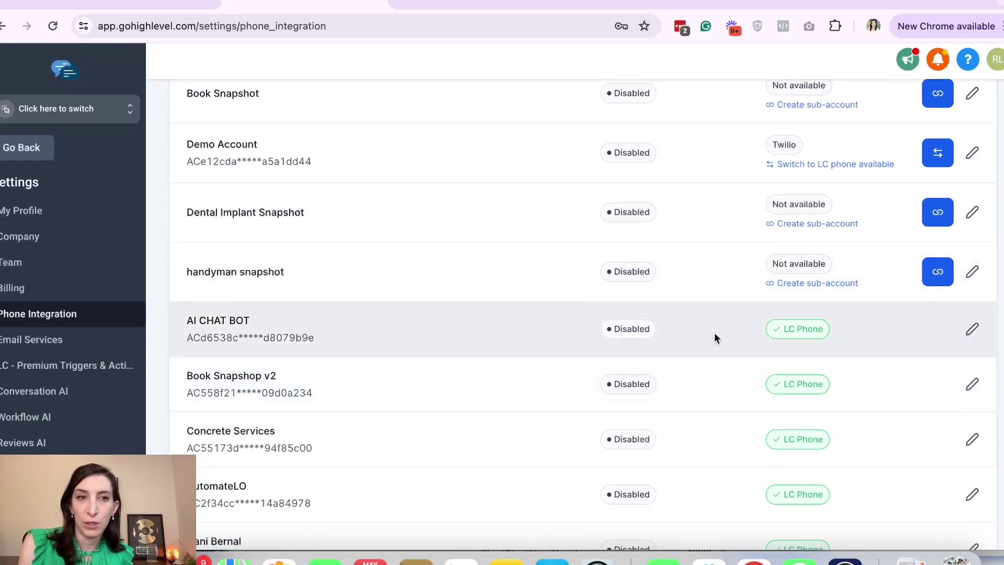
{"action": "scroll", "coordinate": [795, 350], "scroll_direction": "up", "scroll_amount": 2}
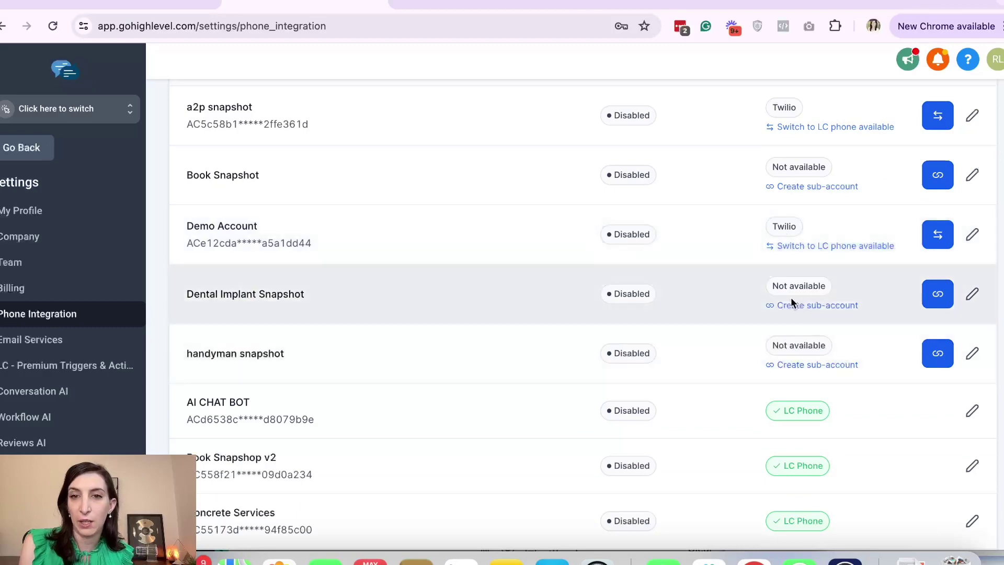
{"action": "scroll", "coordinate": [829, 295], "scroll_direction": "up", "scroll_amount": 5}
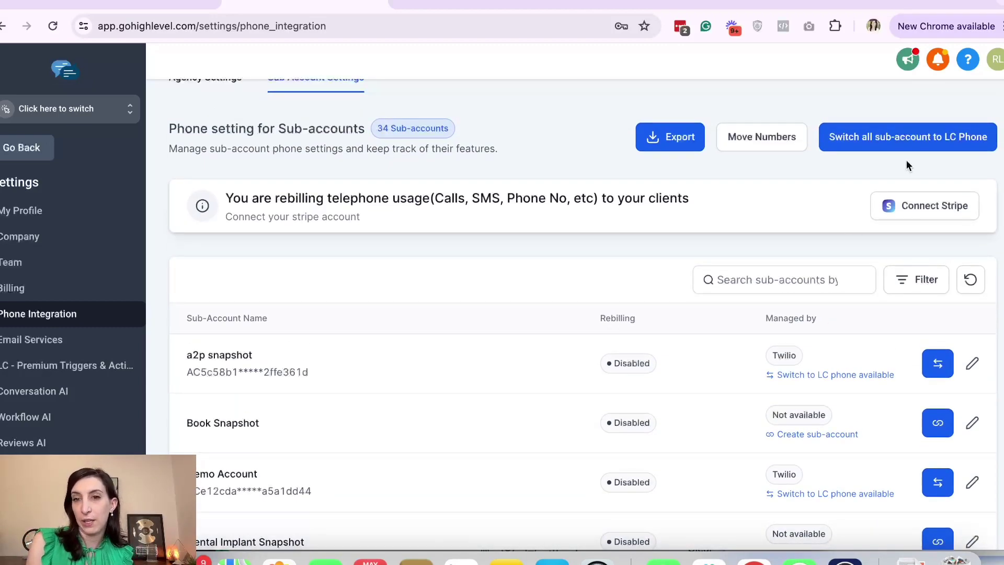
{"action": "scroll", "coordinate": [779, 341], "scroll_direction": "down", "scroll_amount": 1}
{"action": "scroll", "coordinate": [780, 341], "scroll_direction": "down", "scroll_amount": 10}
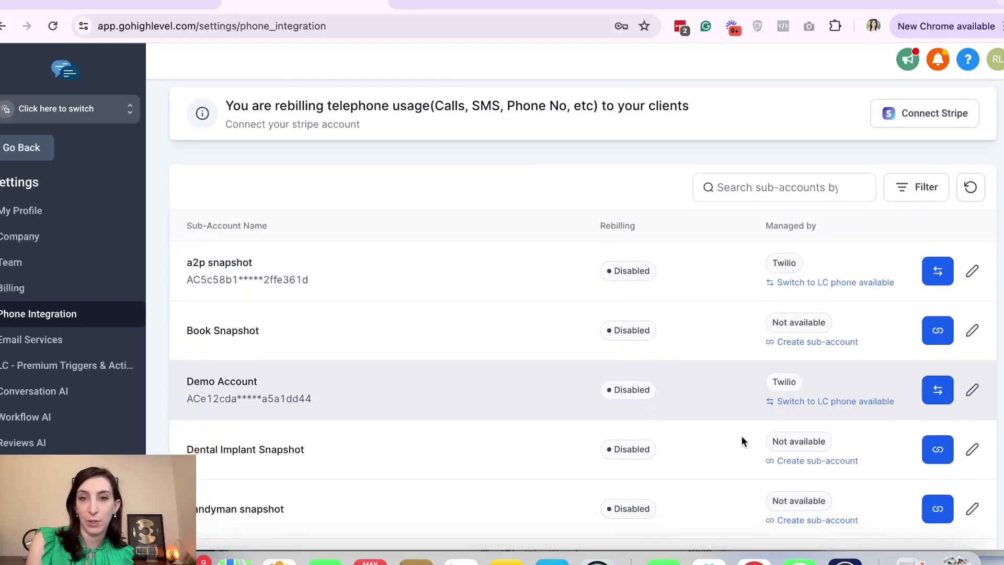
{"action": "scroll", "coordinate": [741, 441], "scroll_direction": "down", "scroll_amount": 3}
{"action": "scroll", "coordinate": [741, 441], "scroll_direction": "up", "scroll_amount": 15}
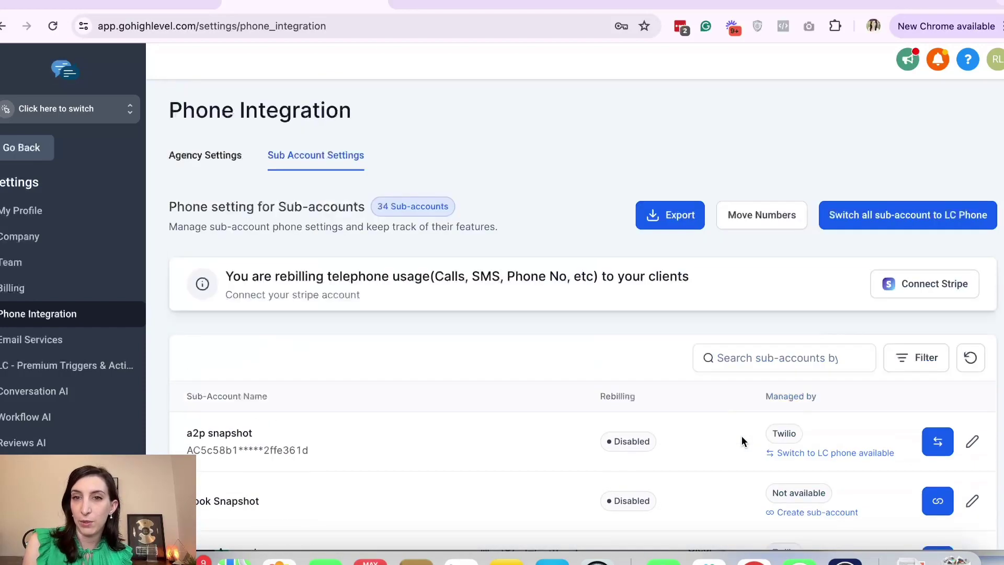
{"action": "scroll", "coordinate": [761, 280], "scroll_direction": "down", "scroll_amount": 3}
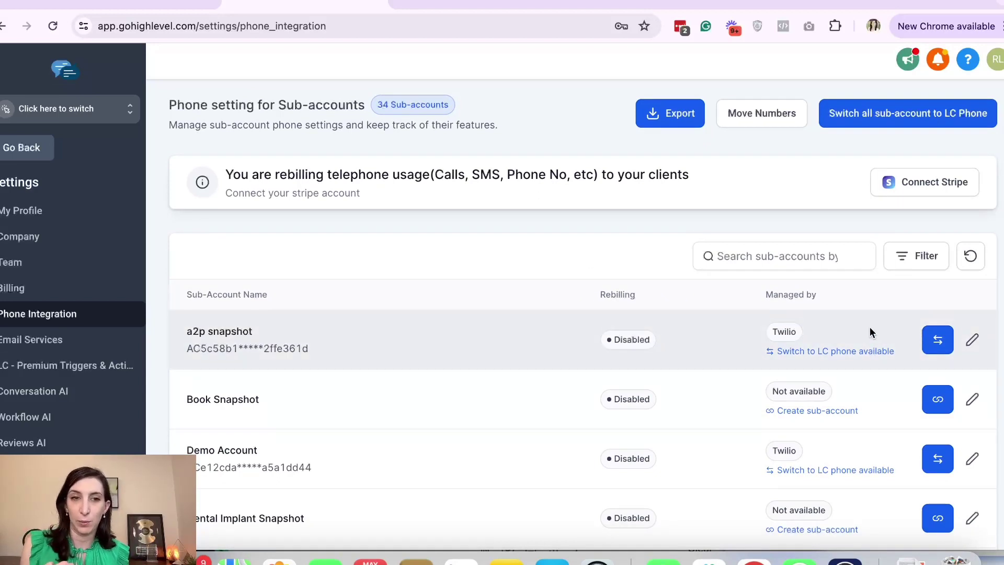
{"action": "scroll", "coordinate": [870, 332], "scroll_direction": "down", "scroll_amount": 9}
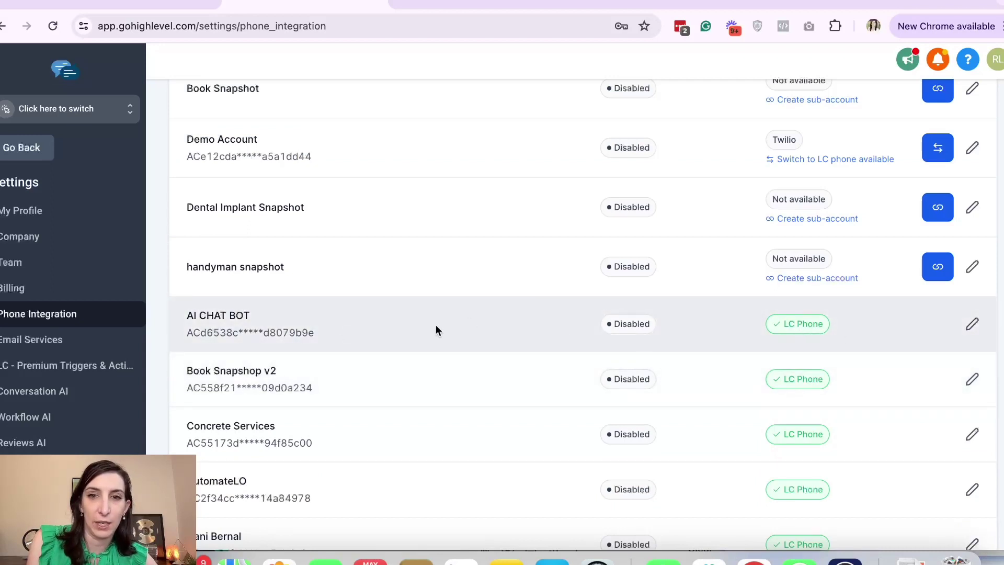
- From AI CHAT BOT's Manage Numbers, buy the $1.15 Warwick, RI local number
{"action": "left_click", "coordinate": [46, 156]}
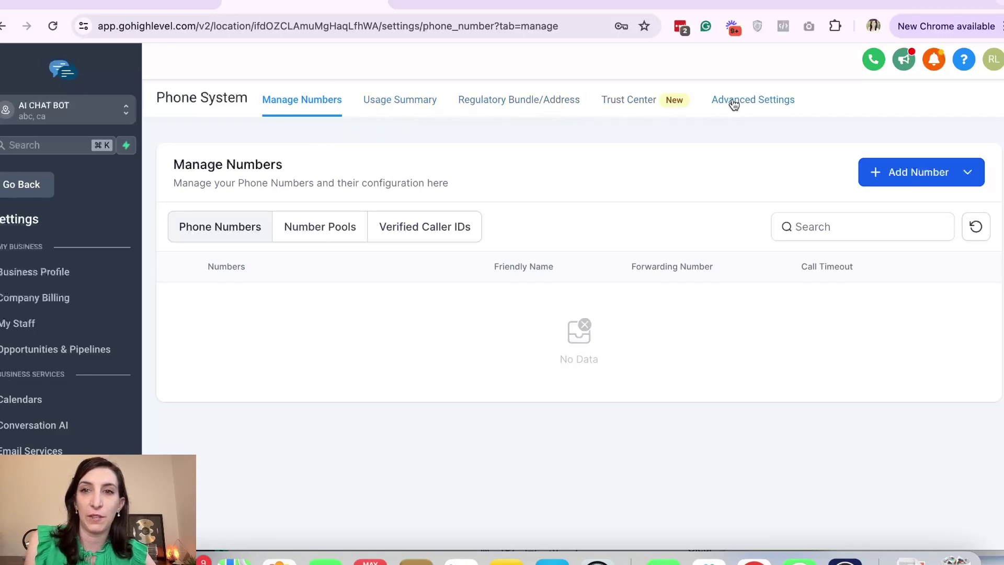
{"action": "left_click", "coordinate": [894, 182]}
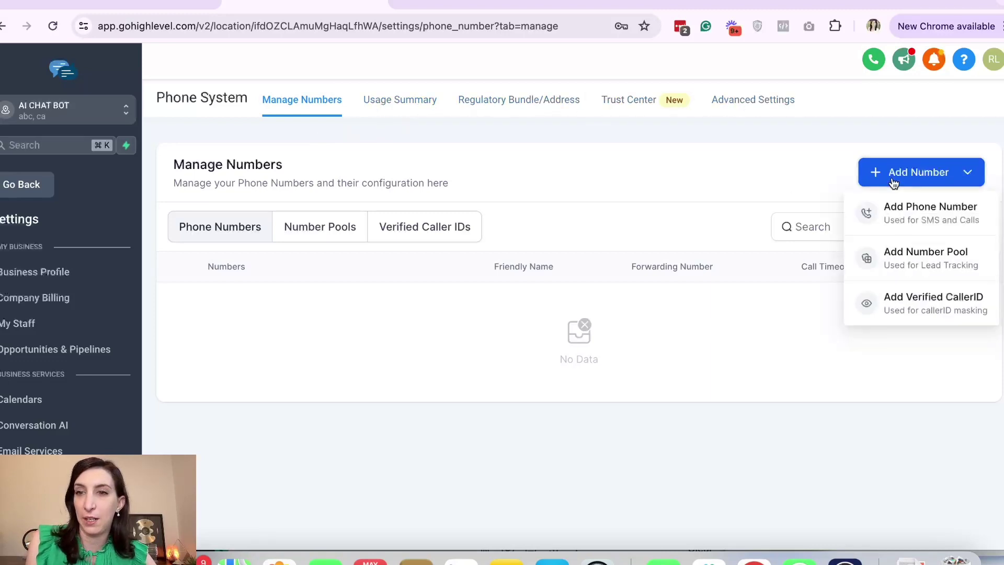
{"action": "left_click", "coordinate": [896, 206]}
{"action": "scroll", "coordinate": [581, 240], "scroll_direction": "down", "scroll_amount": 3}
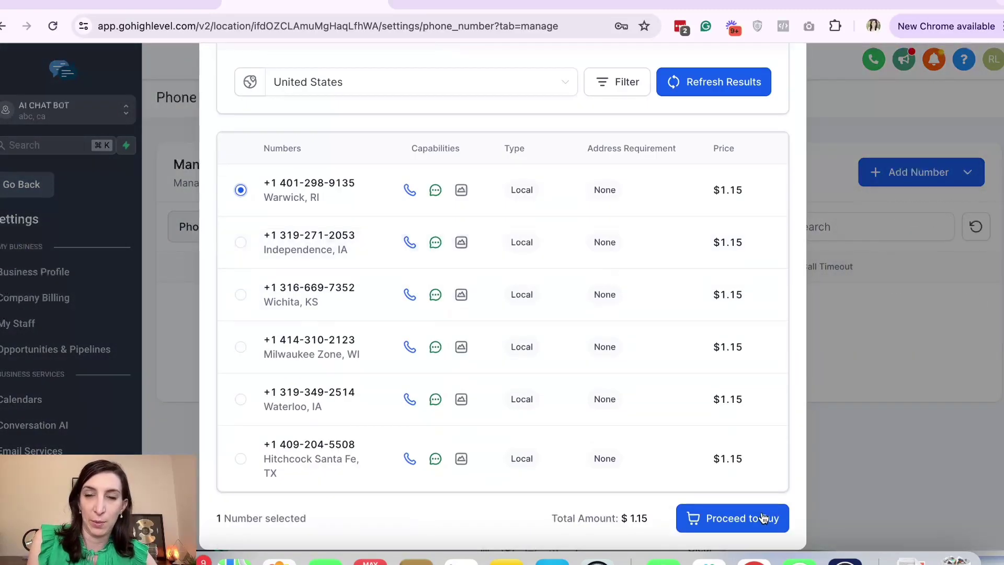
{"action": "left_click", "coordinate": [761, 518]}
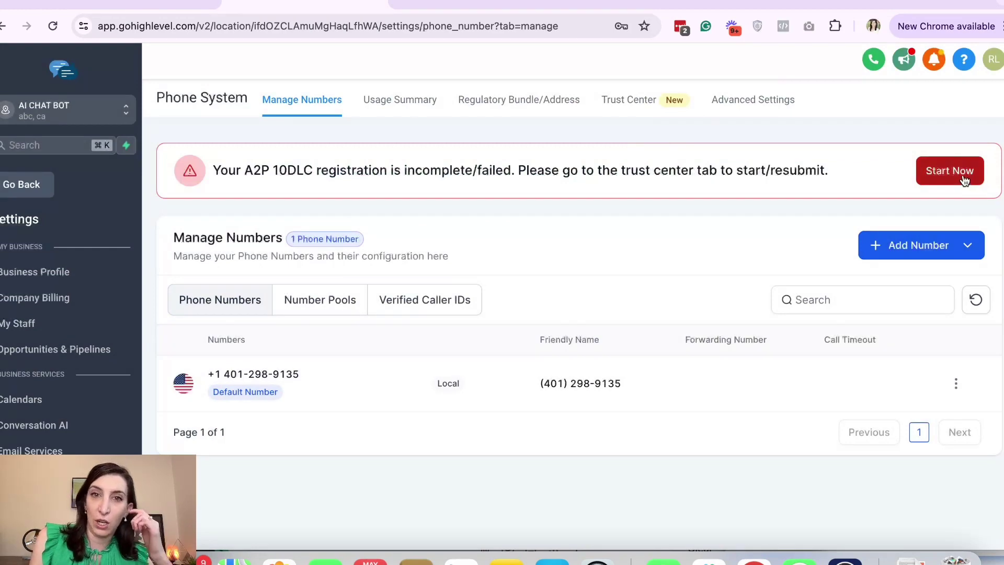
- Follow the A2P warning to Trust Center and begin the registration form
{"action": "left_click", "coordinate": [964, 178]}
{"action": "scroll", "coordinate": [595, 343], "scroll_direction": "down", "scroll_amount": 7}
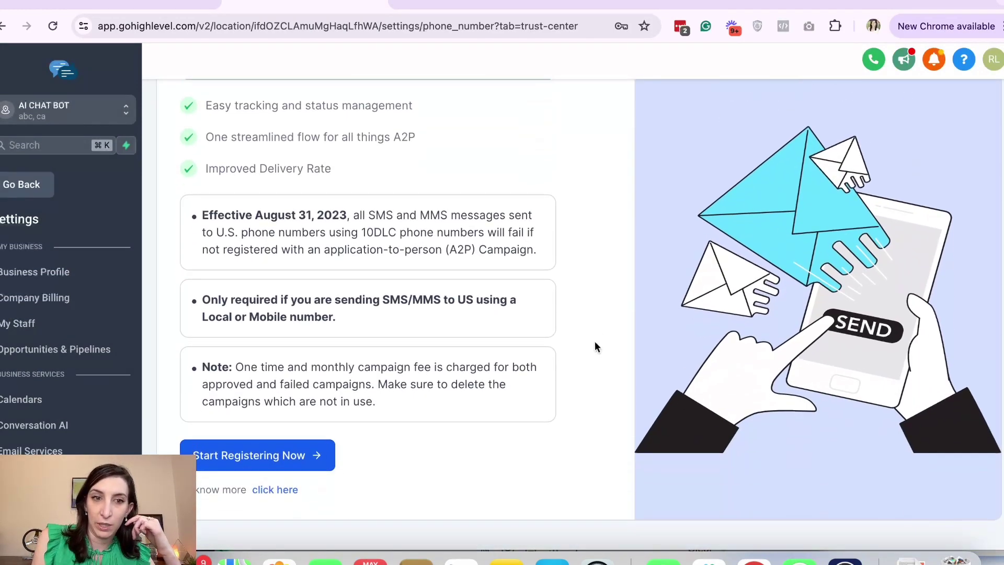
{"action": "left_click", "coordinate": [281, 460]}
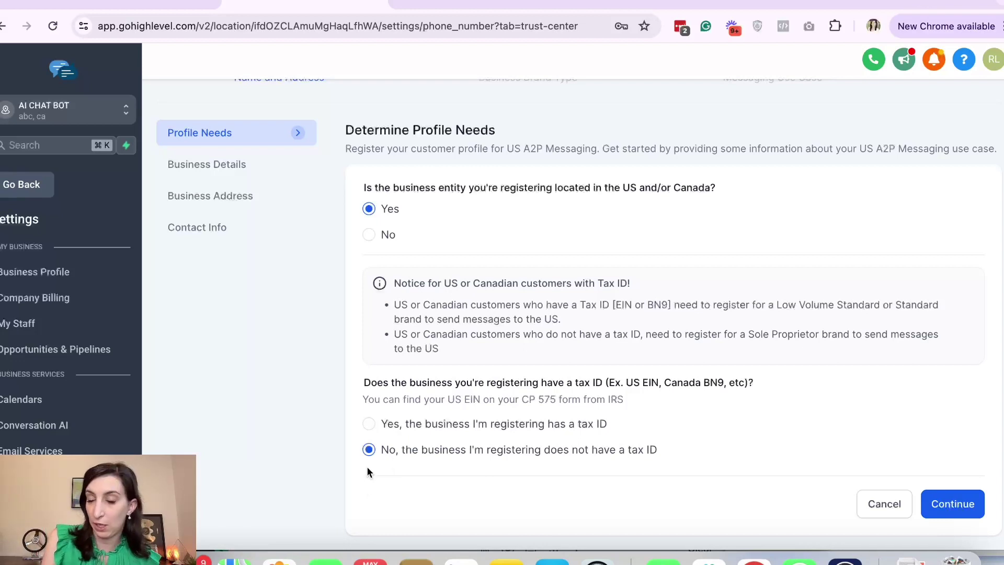
- Enter 'Ai Chat Bot' as the business name and accept the business address
{"action": "left_click", "coordinate": [951, 505]}
{"action": "left_click", "coordinate": [455, 422]}
{"action": "type", "text": "Ai C"}
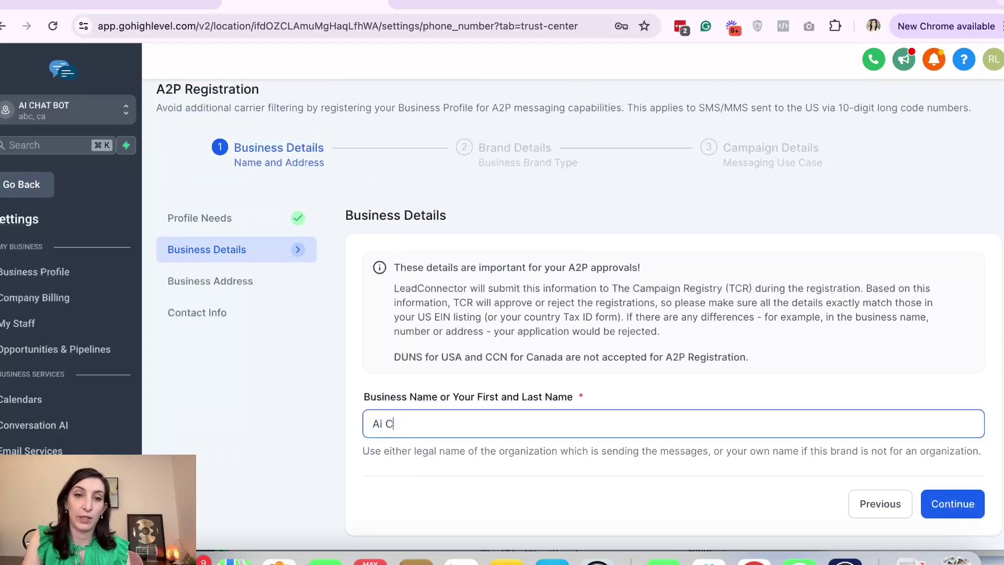
{"action": "type", "text": "hat Bot"}
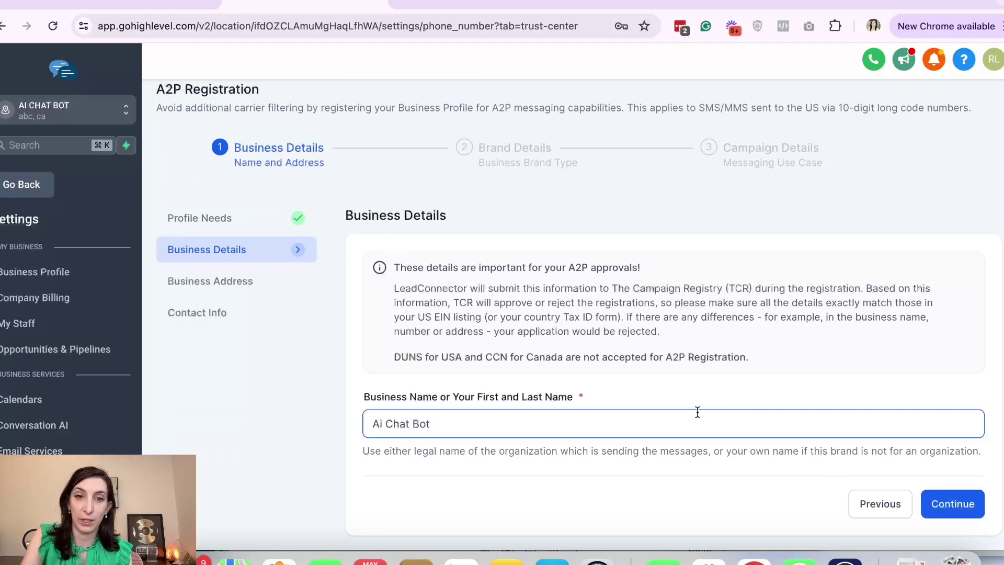
{"action": "left_click", "coordinate": [977, 510]}
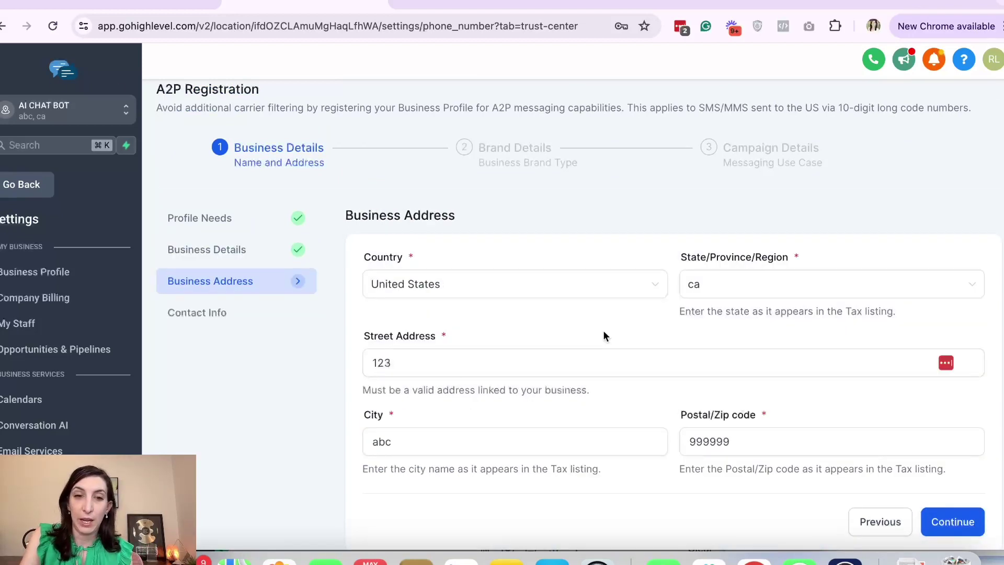
{"action": "scroll", "coordinate": [604, 331], "scroll_direction": "down", "scroll_amount": 1}
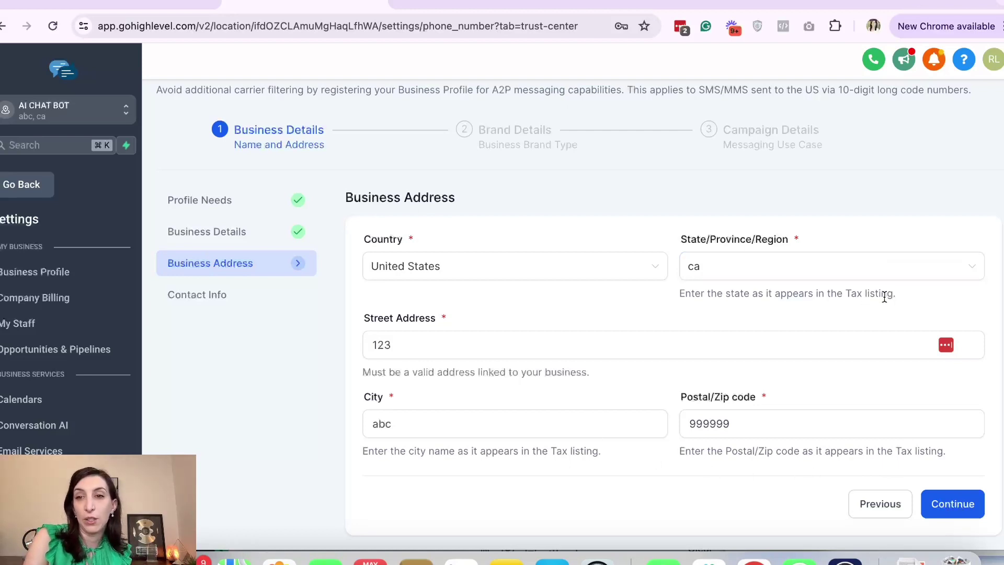
{"action": "key", "text": "Return"}
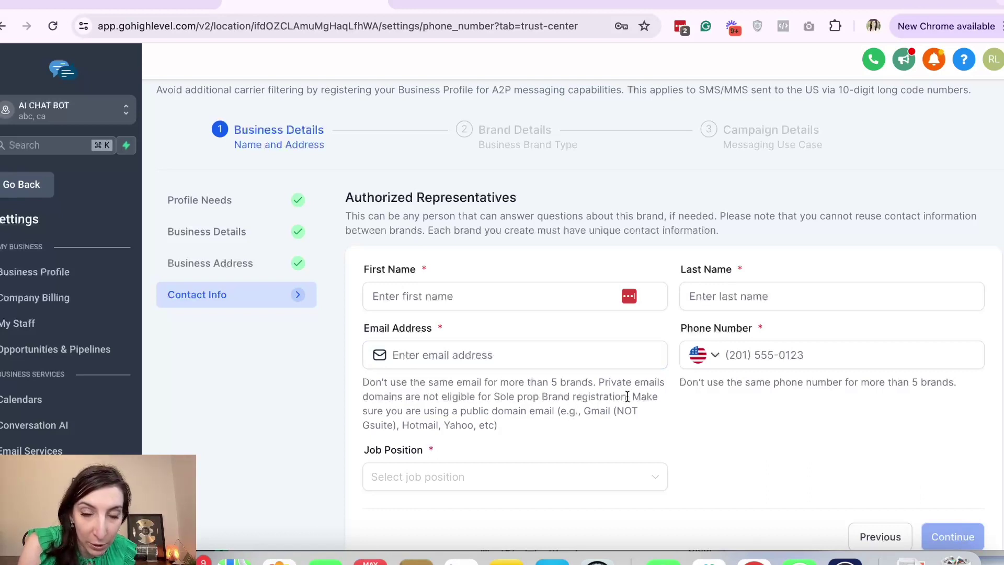
- Review the email and phone-number guidance, then set Job Position to CEO
{"action": "left_click_drag", "start_coordinate": [628, 396], "coordinate": [633, 432]}
{"action": "left_click", "coordinate": [632, 428]}
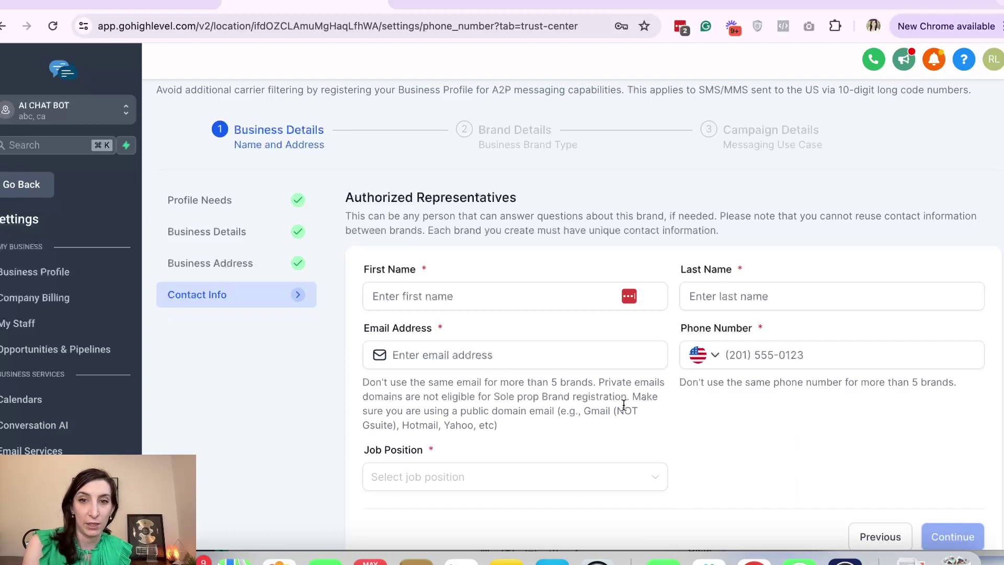
{"action": "left_click_drag", "start_coordinate": [625, 411], "coordinate": [624, 418]}
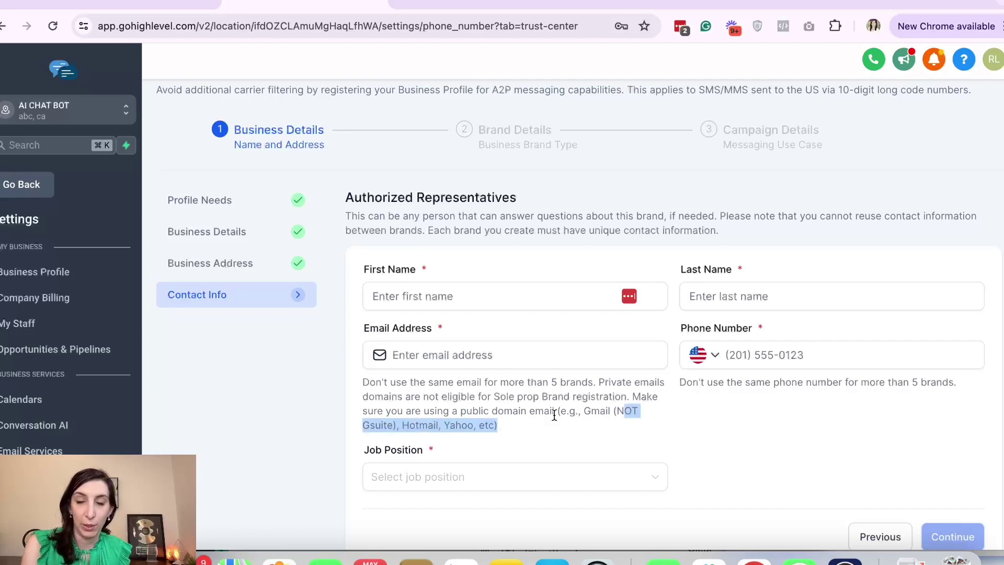
{"action": "left_click_drag", "start_coordinate": [610, 411], "coordinate": [564, 412]}
{"action": "left_click", "coordinate": [760, 355]}
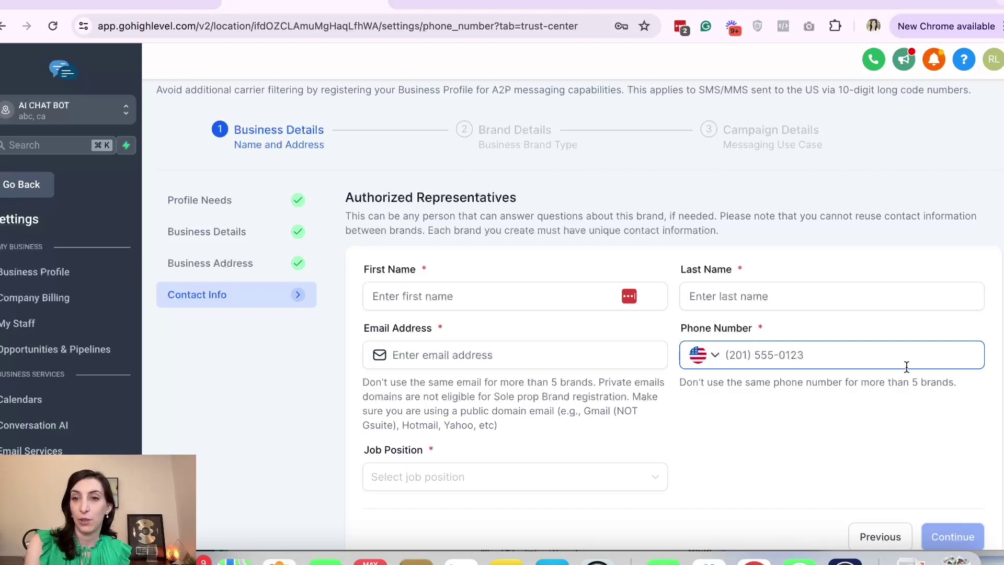
{"action": "left_click_drag", "start_coordinate": [954, 383], "coordinate": [732, 386]}
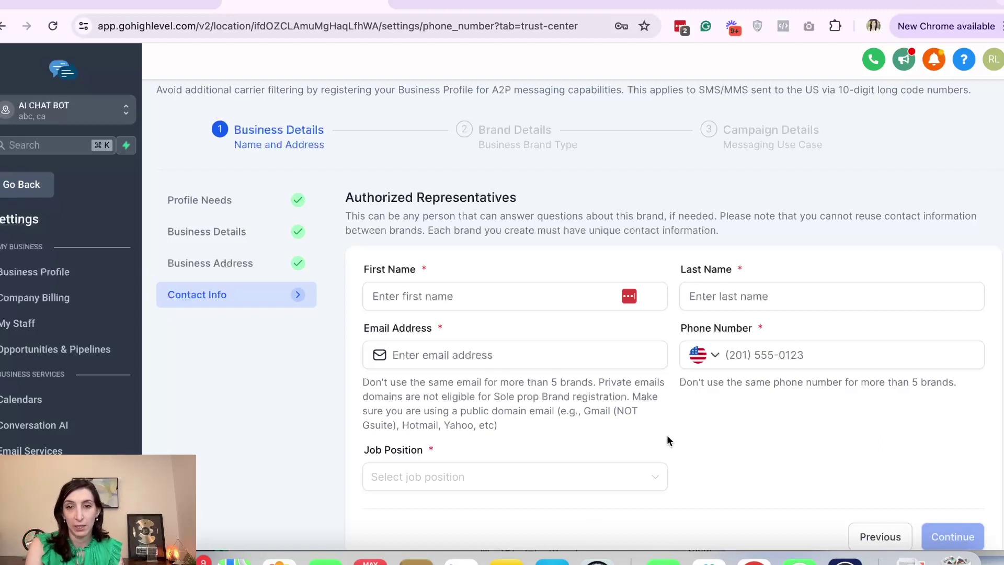
{"action": "left_click", "coordinate": [524, 478]}
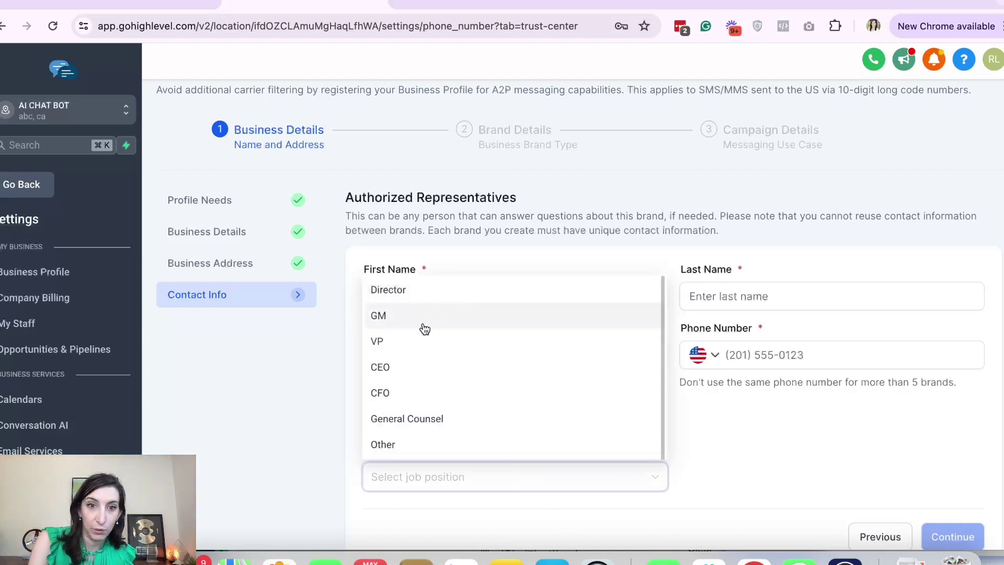
{"action": "left_click", "coordinate": [392, 368]}
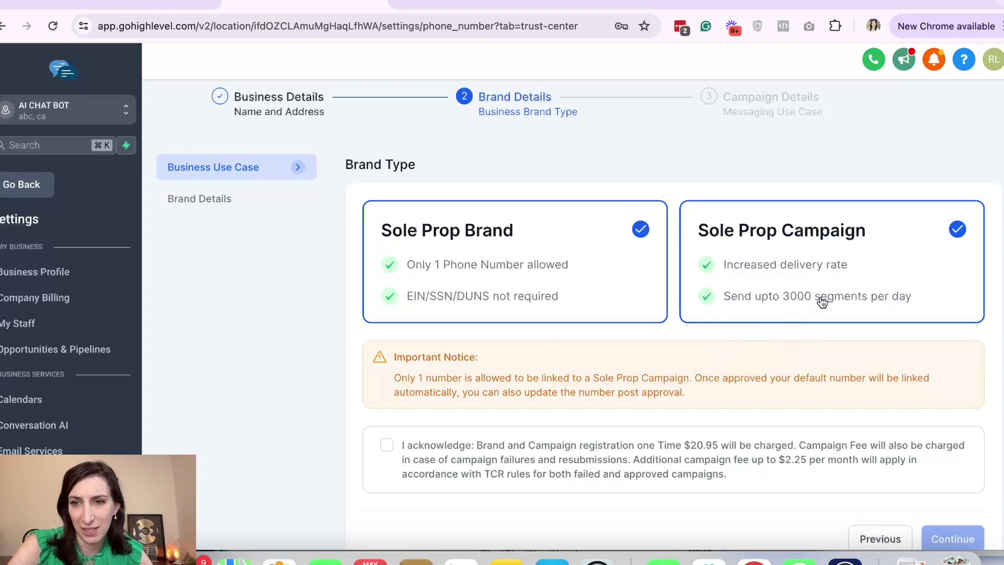
- Scroll through Brand Details to review the Sole Prop Brand and Sole Prop Campaign choice
{"action": "scroll", "coordinate": [881, 506], "scroll_direction": "down", "scroll_amount": 1}
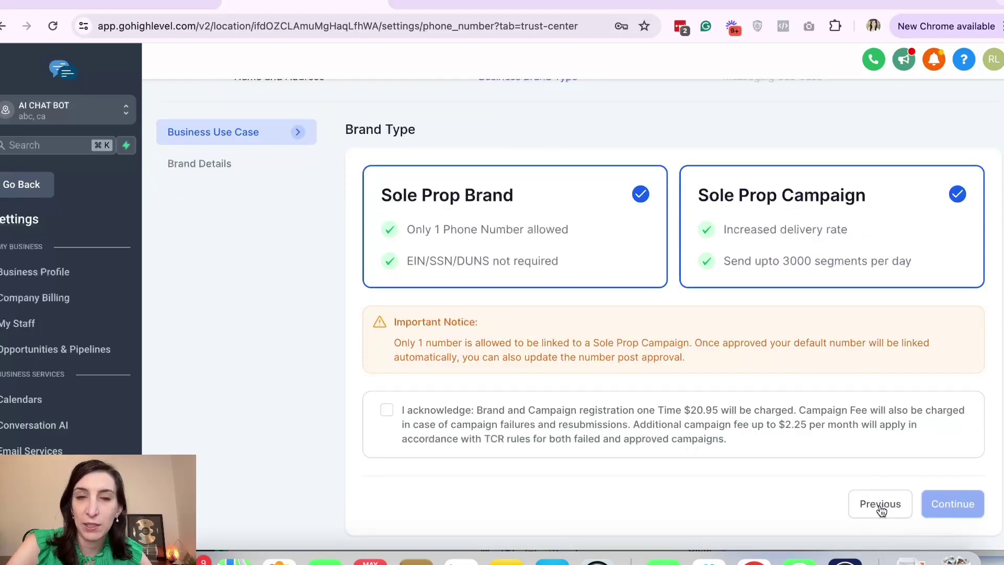
- Indicate the business has a tax ID and set business type to Limited Liability Company Or Sole-Proprietorship
{"action": "left_click", "coordinate": [881, 506]}
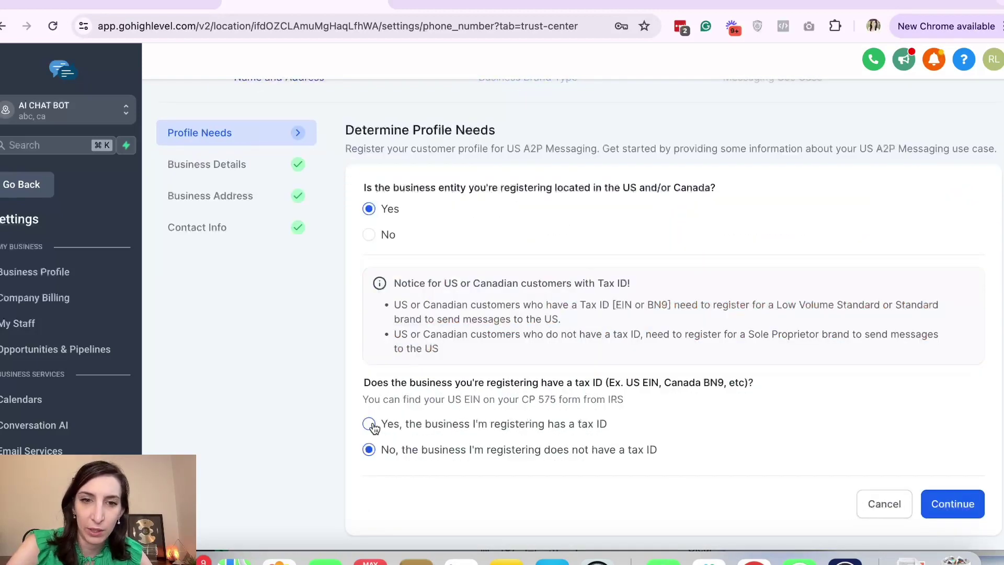
{"action": "left_click", "coordinate": [370, 424]}
{"action": "left_click", "coordinate": [931, 503]}
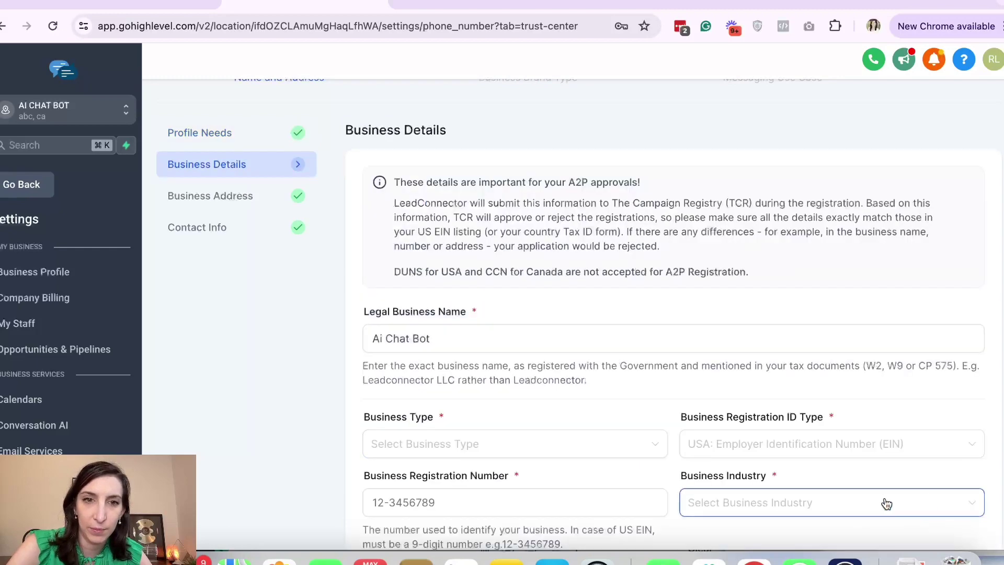
{"action": "scroll", "coordinate": [627, 324], "scroll_direction": "down", "scroll_amount": 5}
{"action": "left_click", "coordinate": [486, 210]}
{"action": "left_click", "coordinate": [434, 293]}
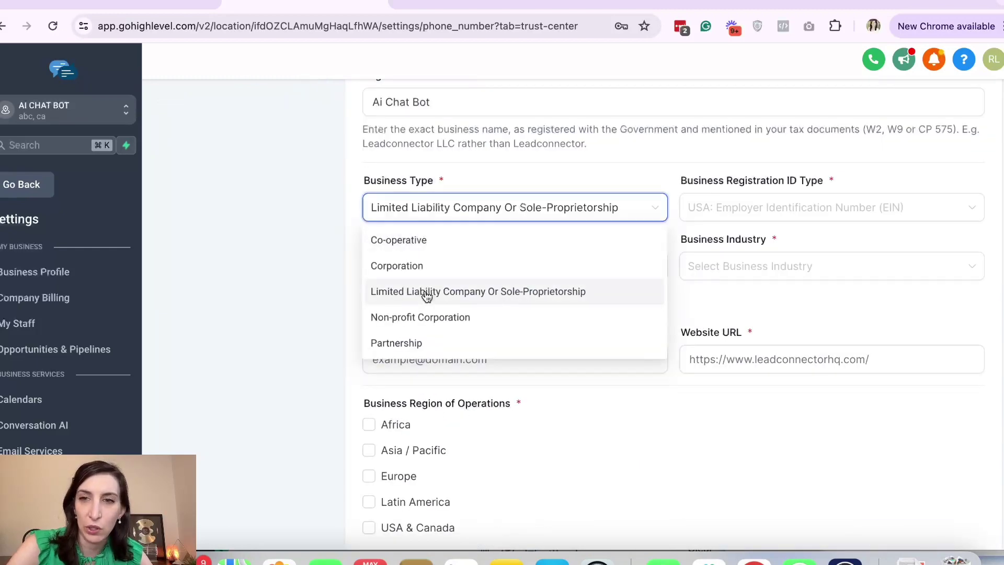
- Set registration ID type to USA: Employer Identification Number (EIN) and industry to Online
{"action": "left_click", "coordinate": [805, 220]}
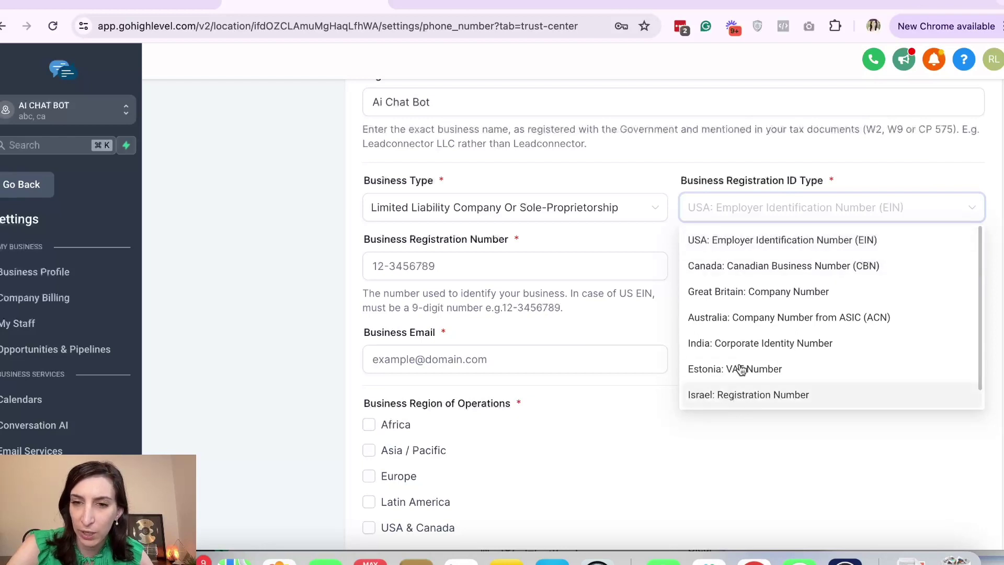
{"action": "left_click", "coordinate": [762, 242]}
{"action": "left_click", "coordinate": [743, 267]}
{"action": "scroll", "coordinate": [719, 437], "scroll_direction": "down", "scroll_amount": 8}
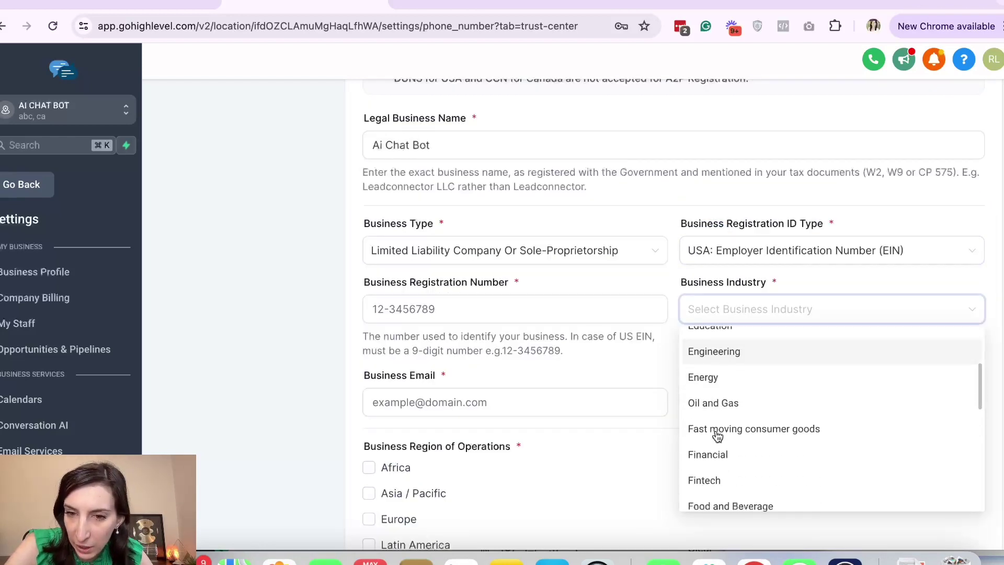
{"action": "scroll", "coordinate": [718, 436], "scroll_direction": "down", "scroll_amount": 5}
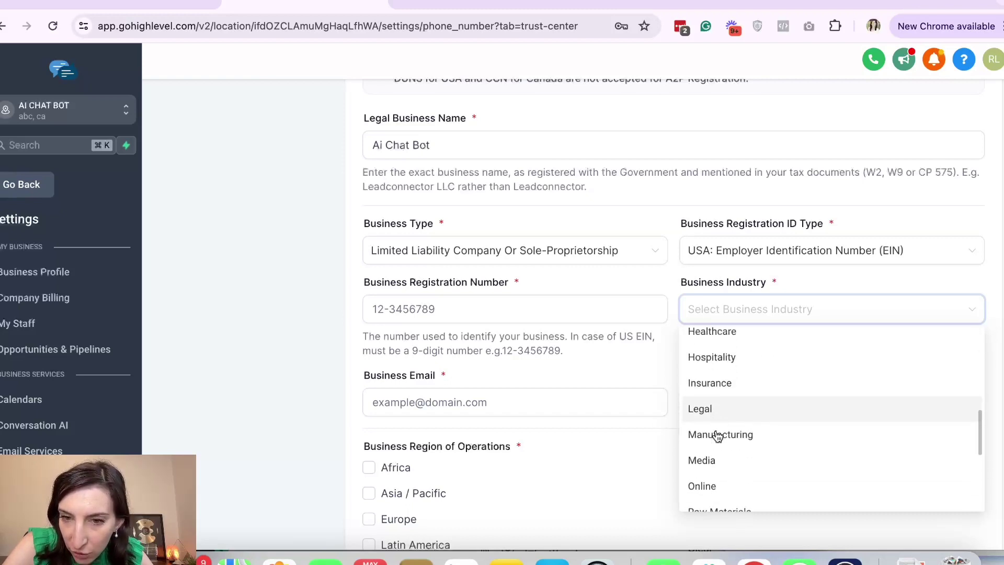
{"action": "scroll", "coordinate": [718, 436], "scroll_direction": "down", "scroll_amount": 3}
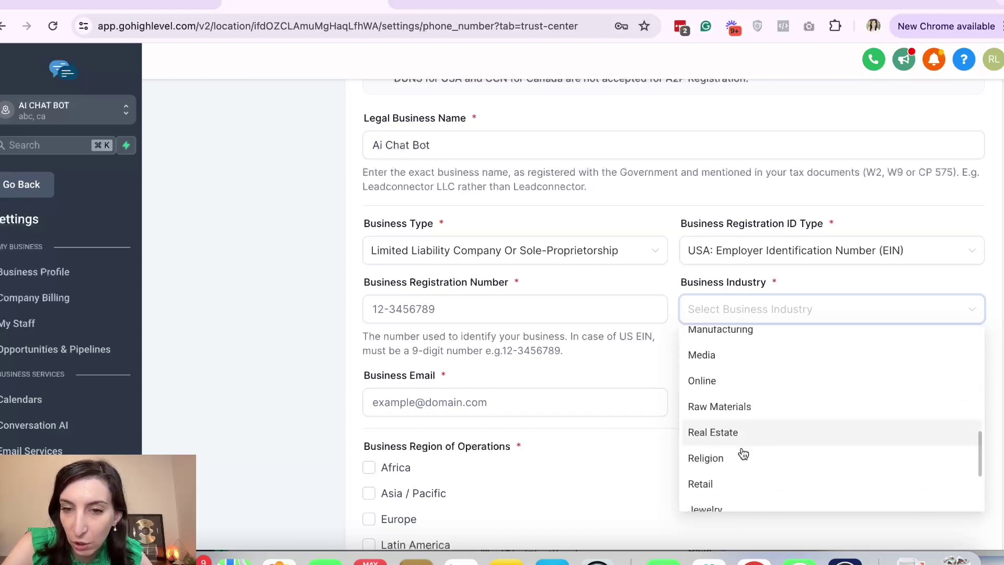
{"action": "scroll", "coordinate": [743, 454], "scroll_direction": "down", "scroll_amount": 4}
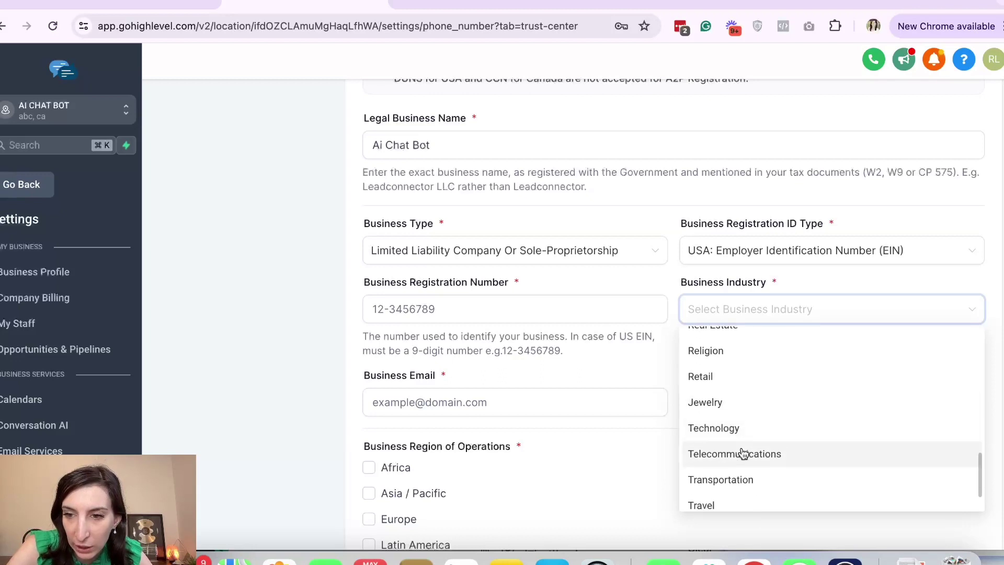
{"action": "scroll", "coordinate": [743, 454], "scroll_direction": "down", "scroll_amount": 1}
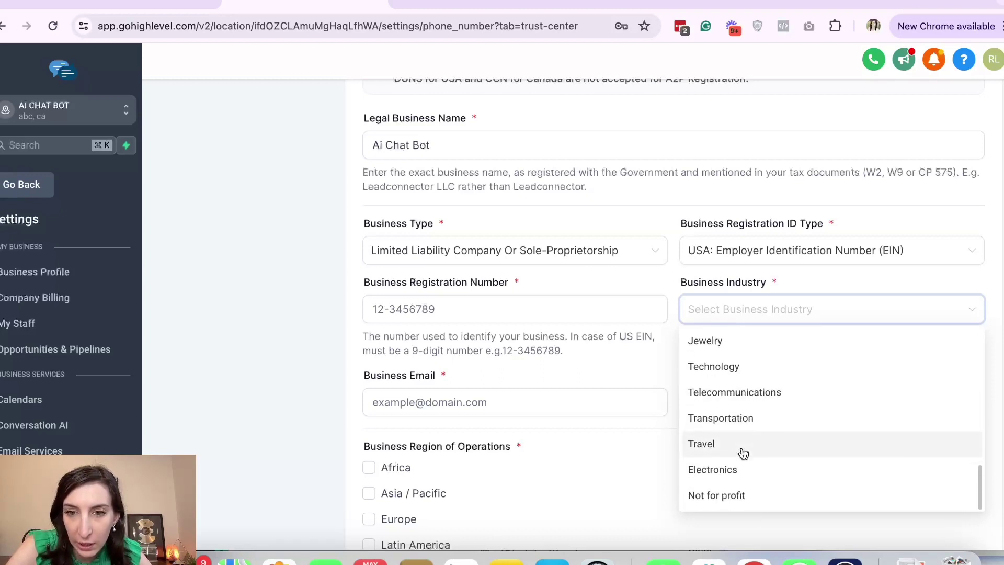
{"action": "scroll", "coordinate": [735, 472], "scroll_direction": "up", "scroll_amount": 5}
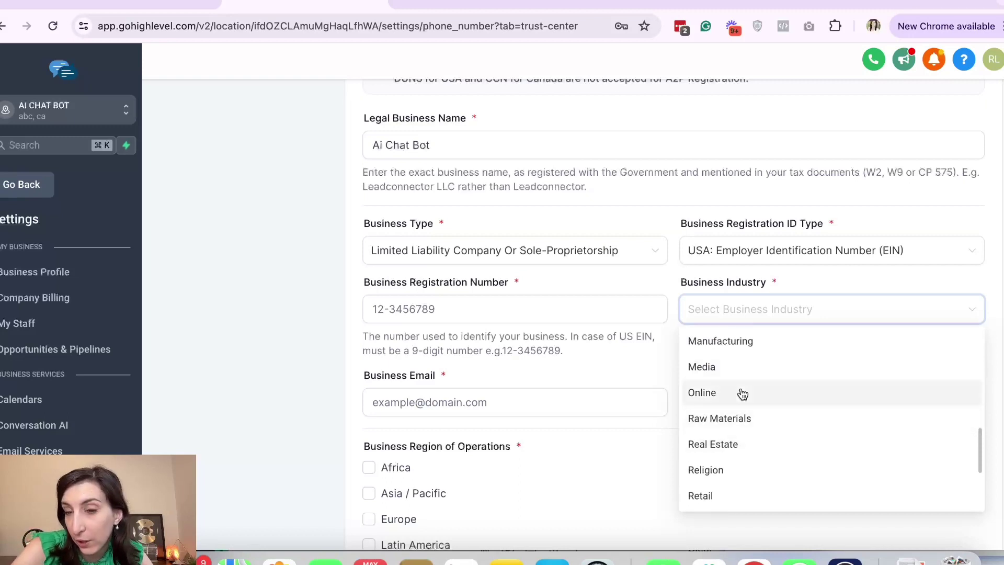
{"action": "left_click", "coordinate": [743, 393]}
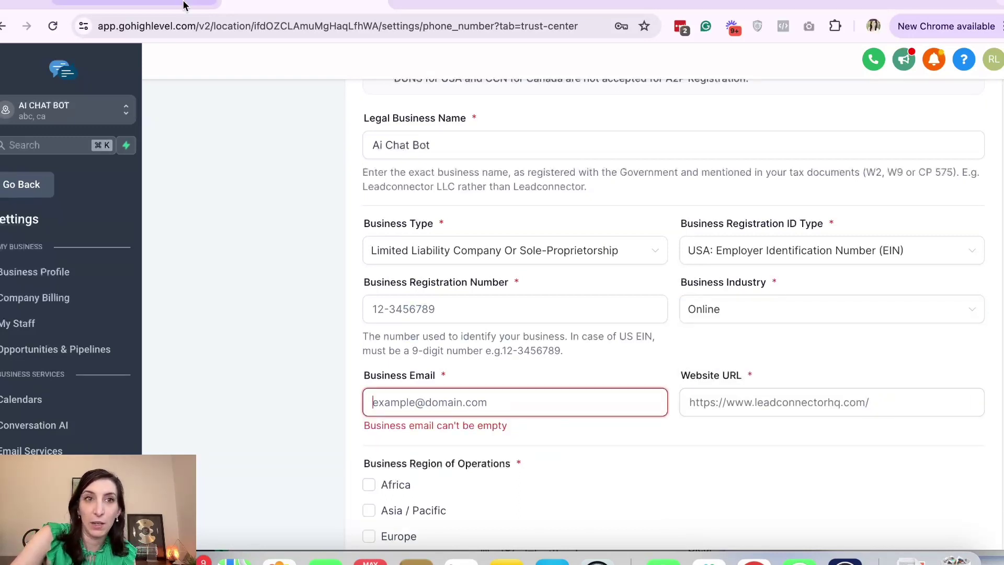
{"action": "key", "text": "ctrl+shift+Tab"}
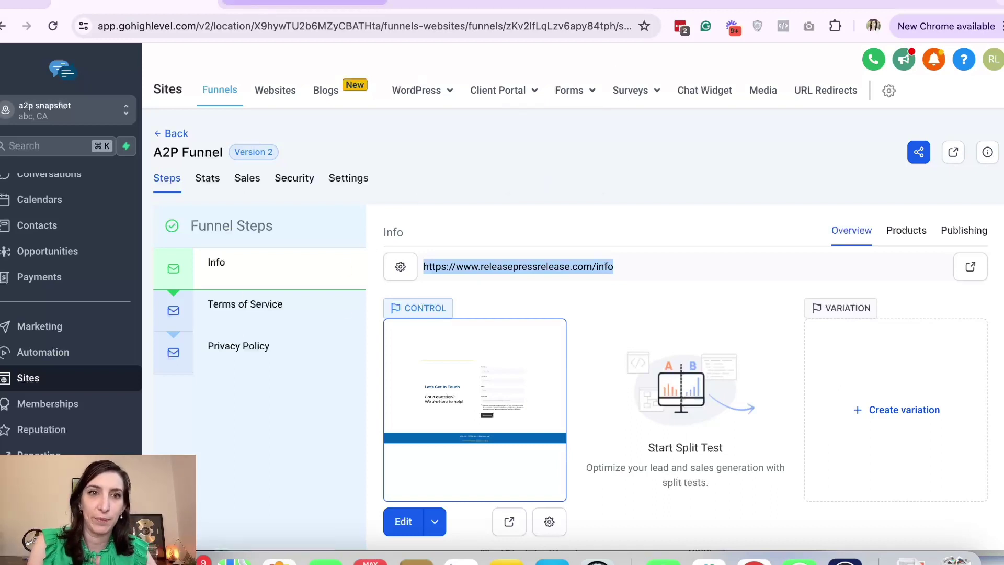
- Paste the Info page URL as Website URL, fill the business email, and continue through contact info
{"action": "key", "text": "ctrl+Tab"}
{"action": "left_click", "coordinate": [719, 401]}
{"action": "type", "text": "https://www.releasepressrelease.com/info"}
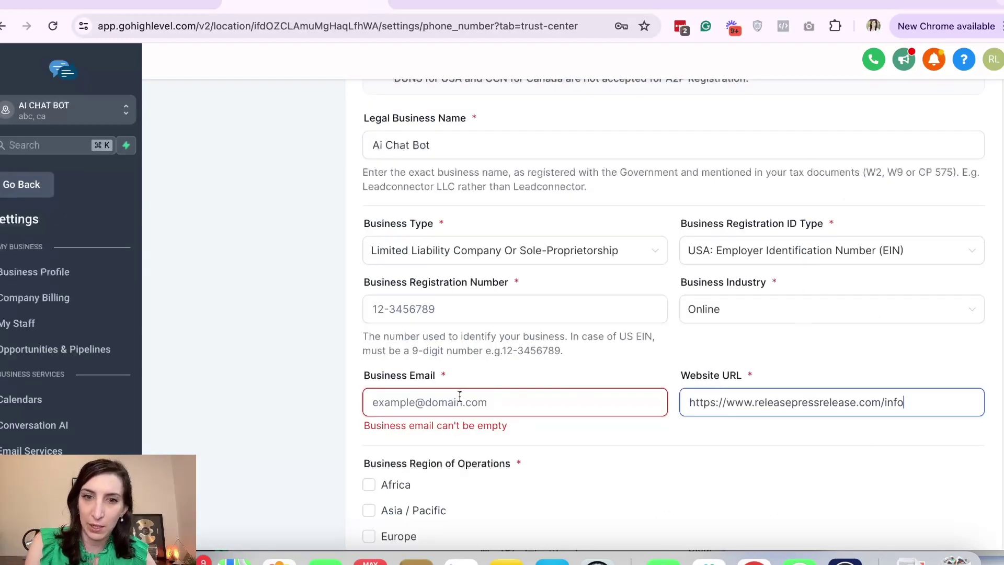
{"action": "left_click", "coordinate": [453, 399]}
{"action": "type", "text": "ra"}
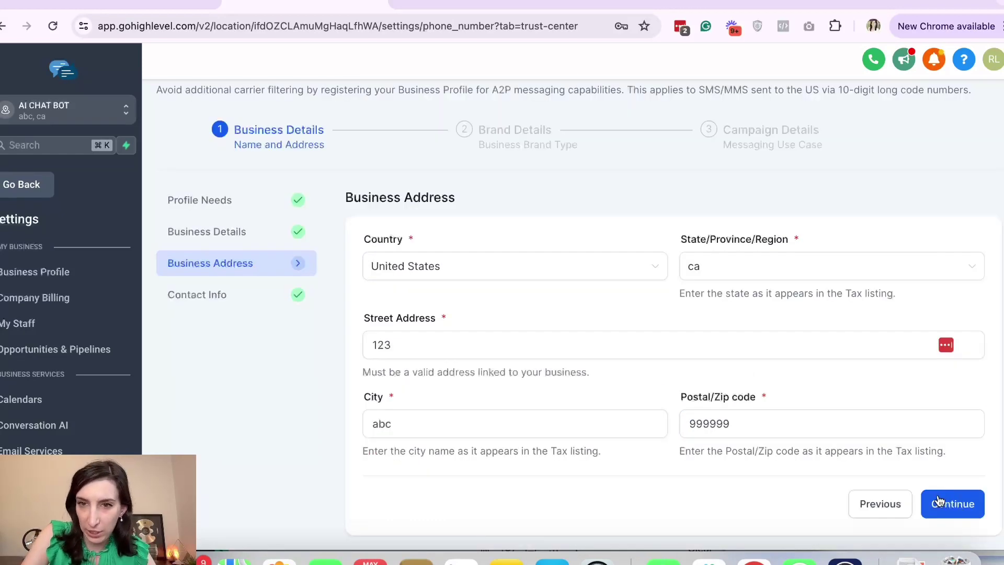
{"action": "left_click", "coordinate": [938, 501]}
{"action": "left_click", "coordinate": [951, 503]}
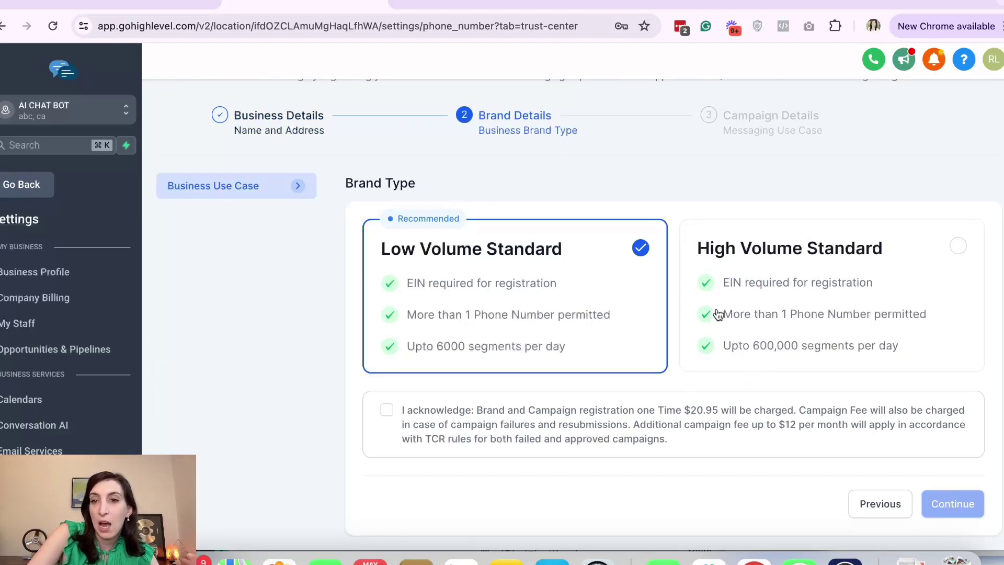
- Choose Low Volume Standard and acknowledge the $20.95 registration fee
{"action": "left_click", "coordinate": [751, 269]}
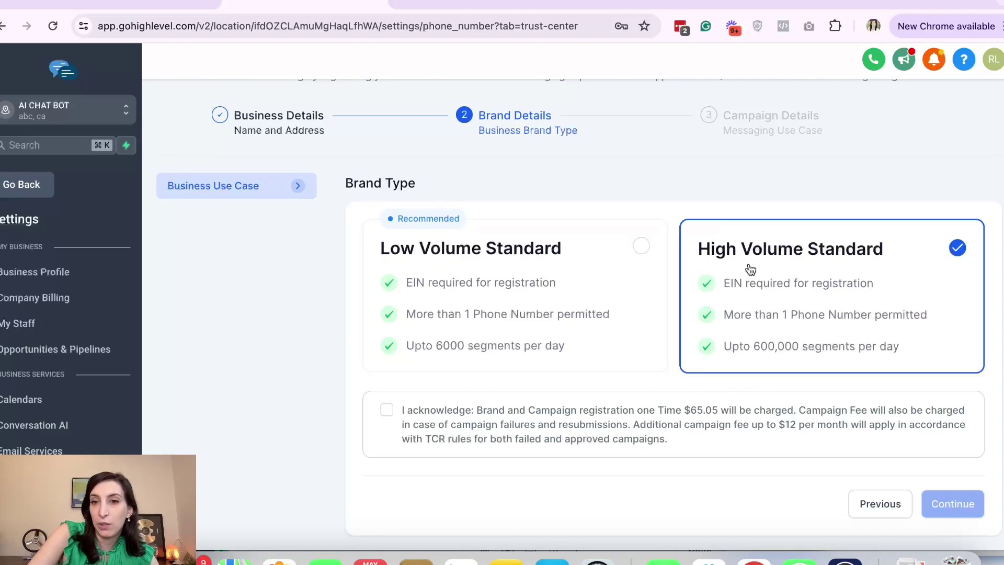
{"action": "left_click", "coordinate": [542, 277]}
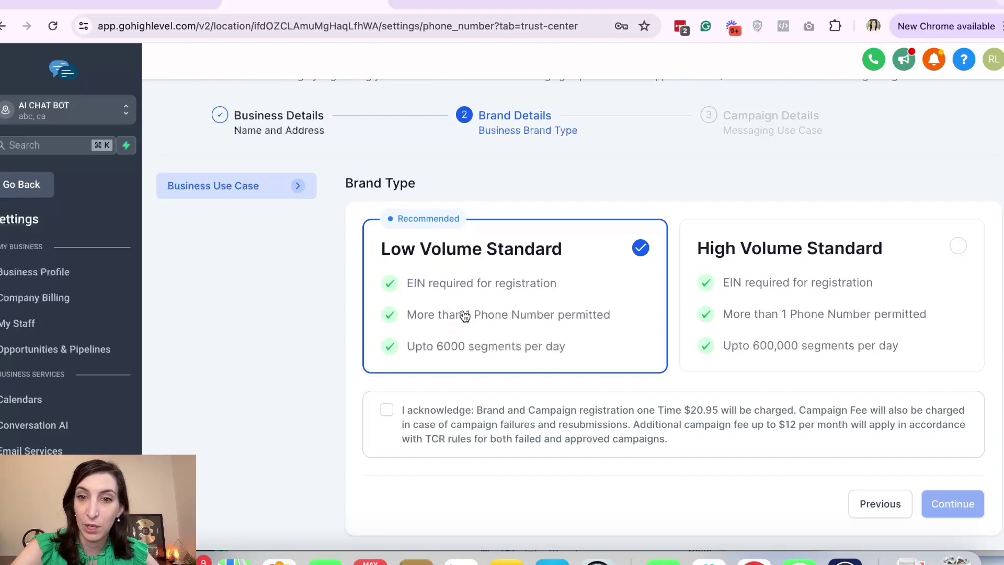
{"action": "left_click", "coordinate": [386, 411]}
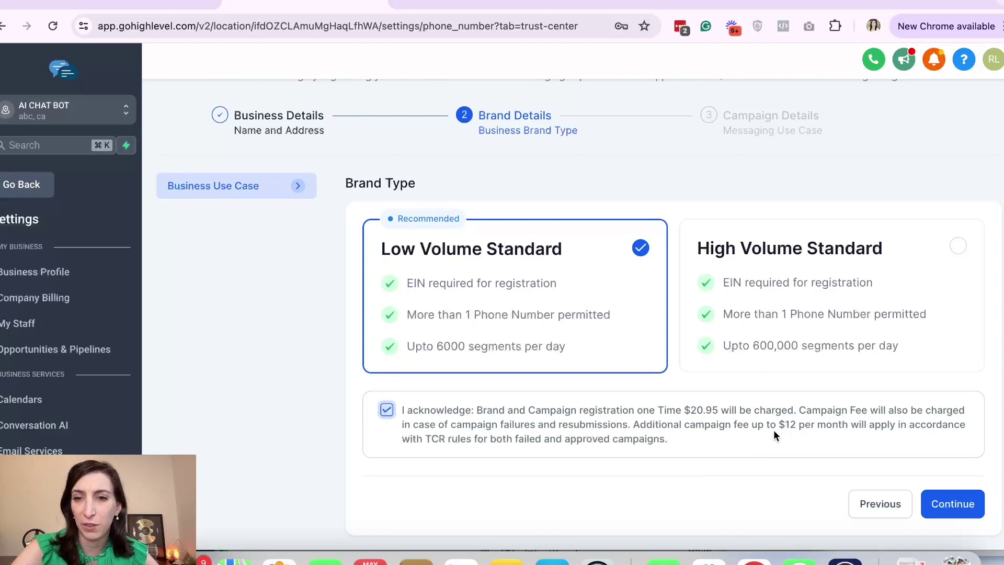
- On Campaign Details, set the campaign use case to Low Volume Mixed
{"action": "left_click", "coordinate": [954, 503]}
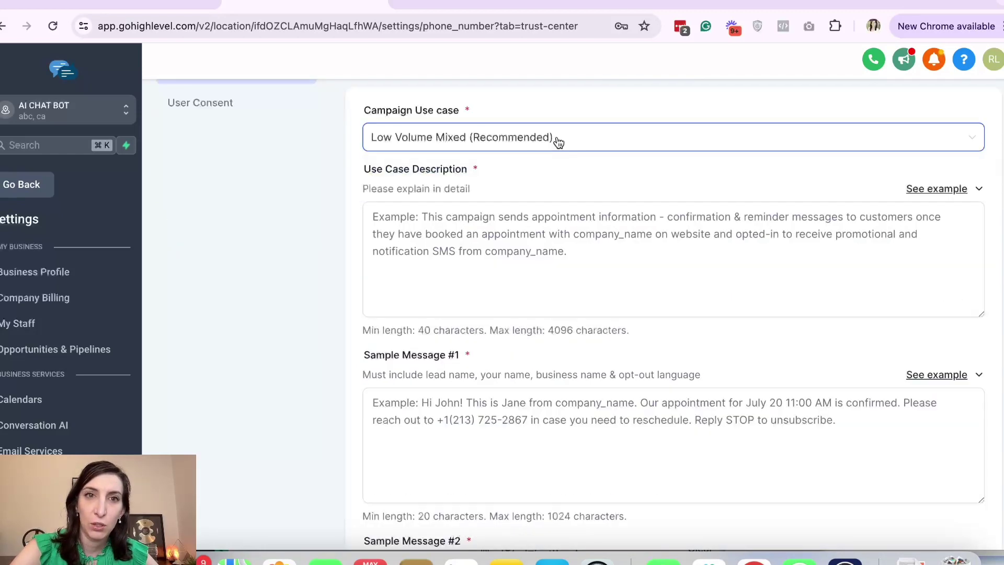
{"action": "left_click", "coordinate": [555, 139]}
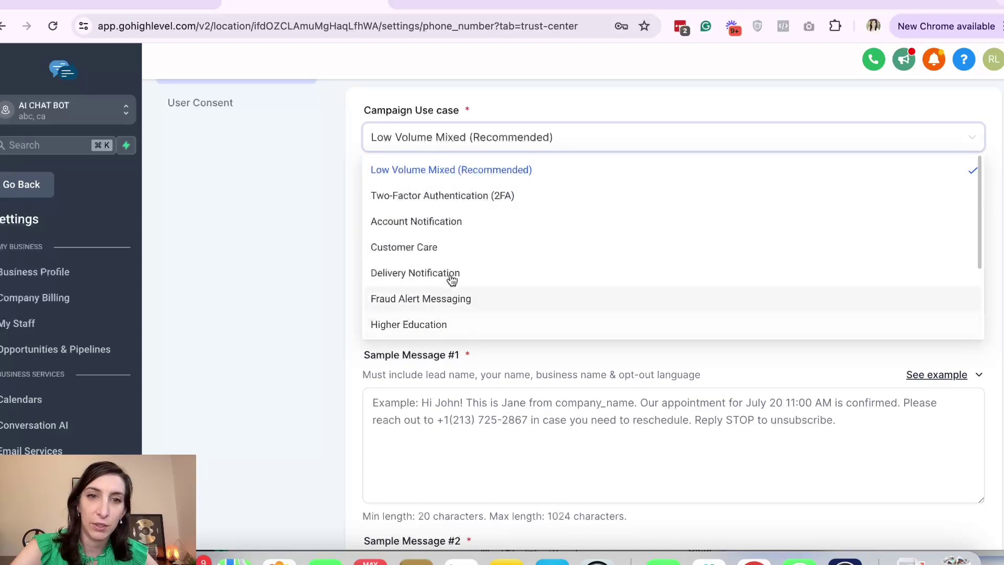
{"action": "scroll", "coordinate": [329, 269], "scroll_direction": "up", "scroll_amount": 3}
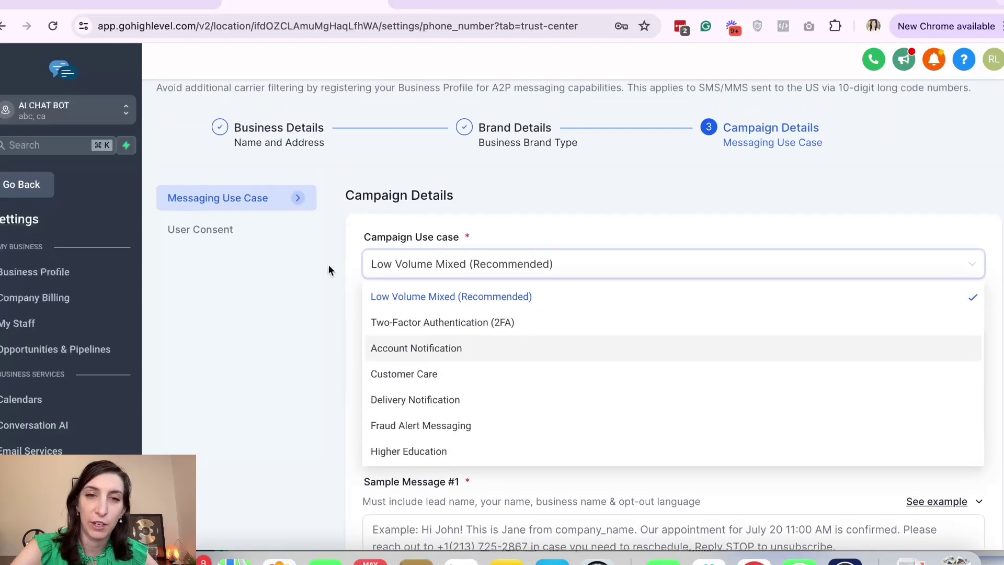
{"action": "left_click", "coordinate": [496, 302]}
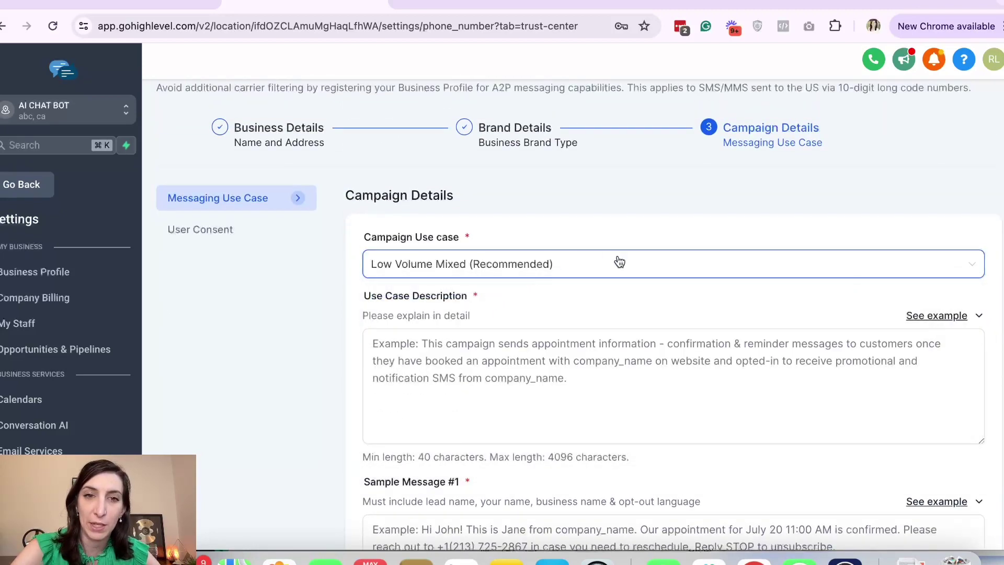
- Paste the third example as Use Case Description, replacing company_name with 'AI Chat Bot LLC'
{"action": "scroll", "coordinate": [632, 264], "scroll_direction": "down", "scroll_amount": 2}
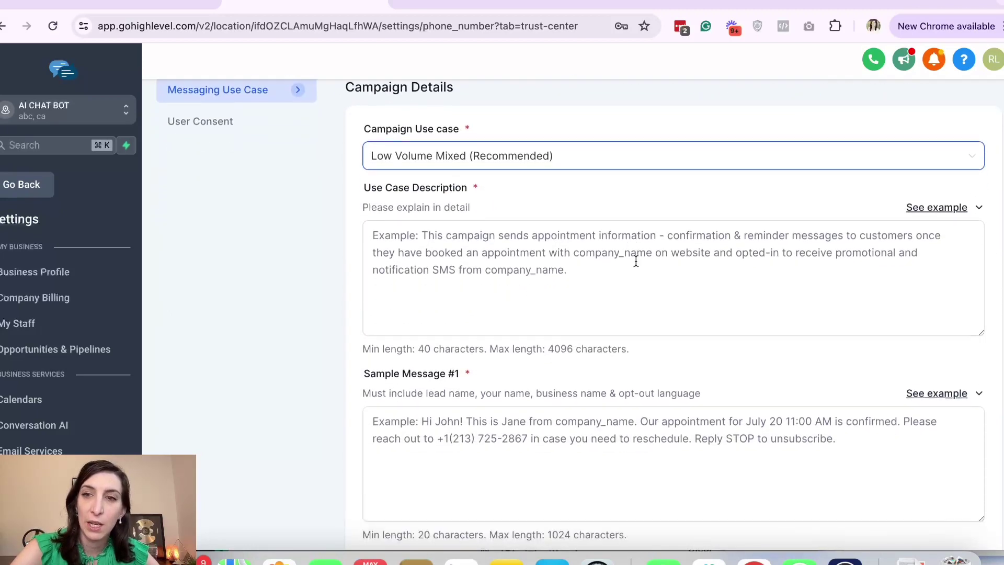
{"action": "left_click", "coordinate": [929, 209]}
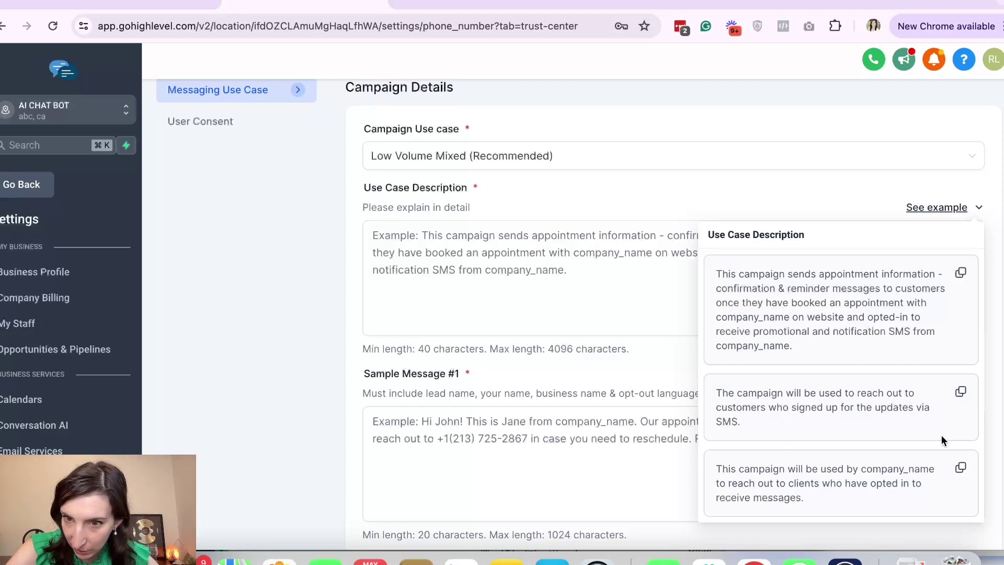
{"action": "left_click", "coordinate": [960, 472]}
{"action": "left_click", "coordinate": [513, 312]}
{"action": "type", "text": "This campaign will be used by company_name to reach out to clients who have opted in to receive messages."}
{"action": "double_click", "coordinate": [544, 235]}
{"action": "type", "text": "AI CHAT BOT"}
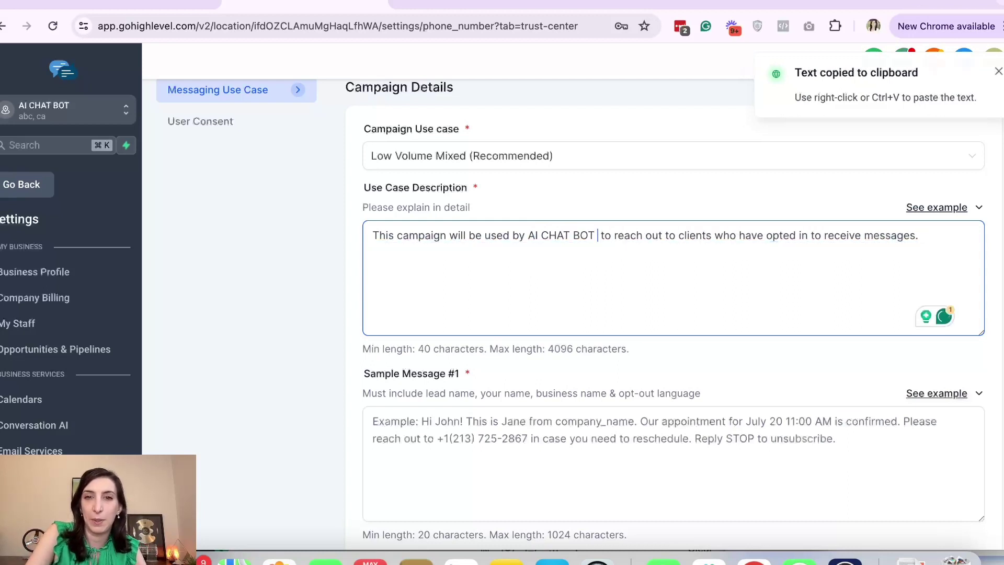
{"action": "type", "text": " LCC"}
{"action": "left_click_drag", "start_coordinate": [528, 236], "coordinate": [598, 236]}
{"action": "type", "text": "AI Chat Bot"}
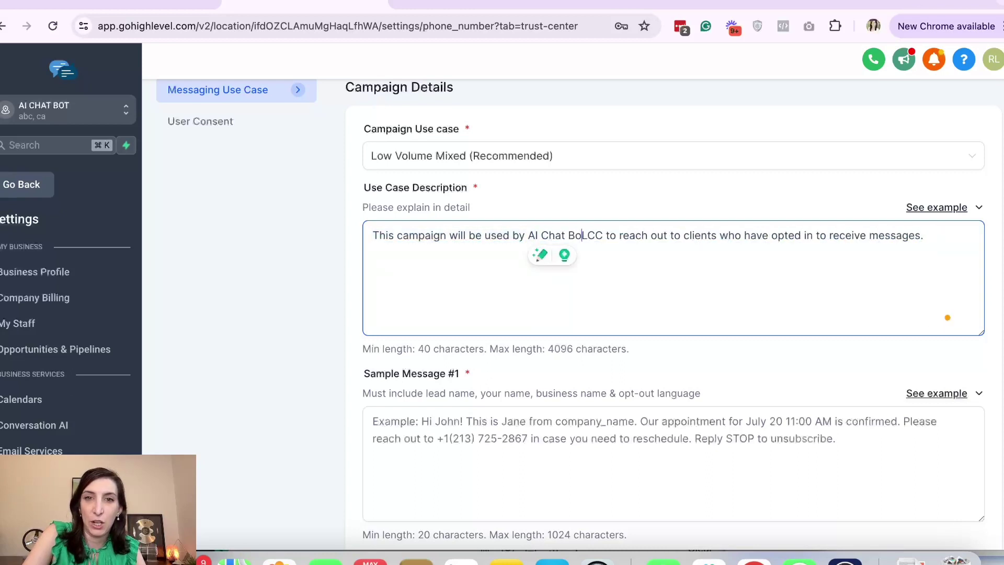
{"action": "key", "text": "Right"}
{"action": "key", "text": "Delete"}
{"action": "type", "text": "L"}
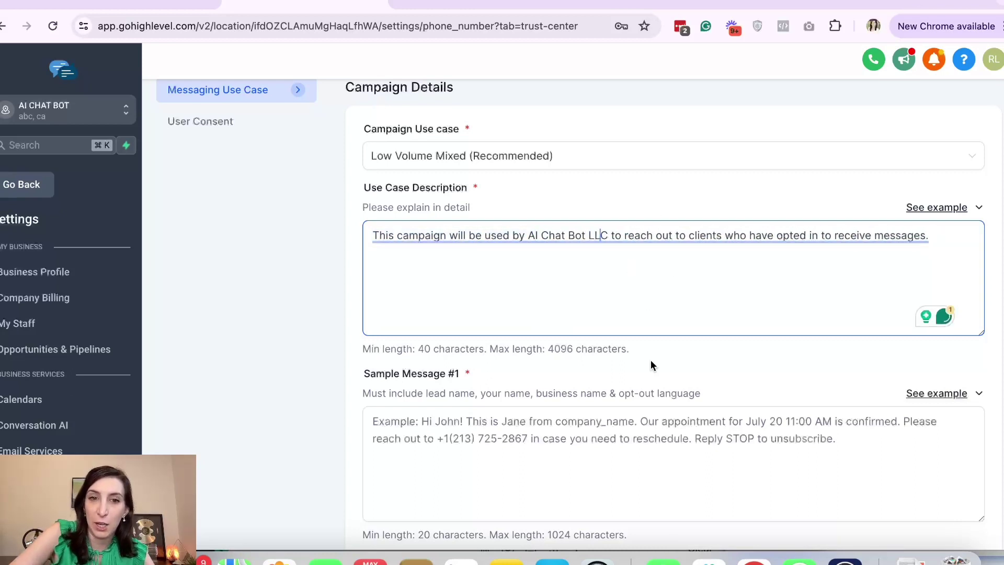
{"action": "scroll", "coordinate": [650, 361], "scroll_direction": "down", "scroll_amount": 3}
- Fill Sample Message #1 from an example, addressed to John from Rachel at AI Chat Bot LLC
{"action": "scroll", "coordinate": [497, 384], "scroll_direction": "down", "scroll_amount": 1}
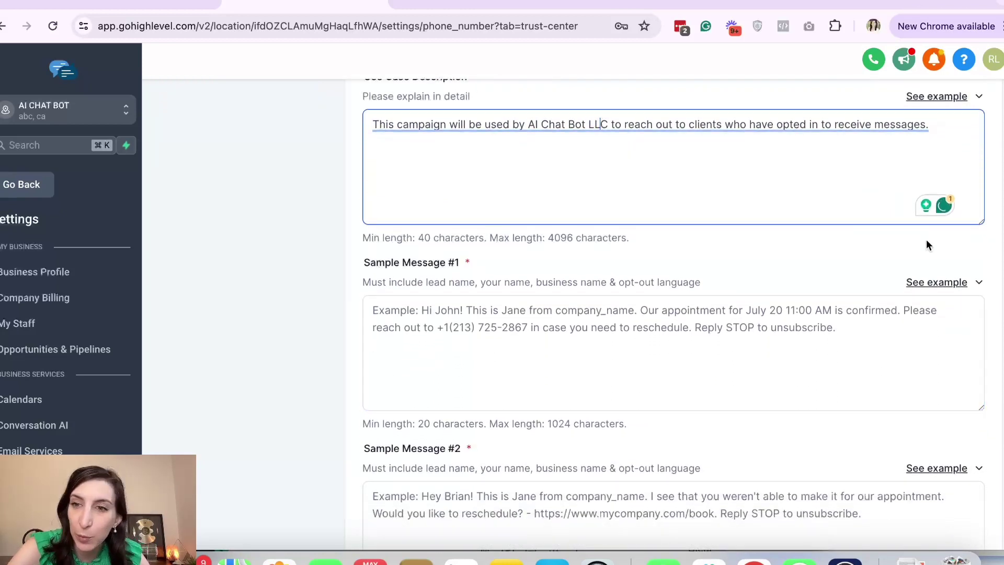
{"action": "left_click", "coordinate": [980, 283]}
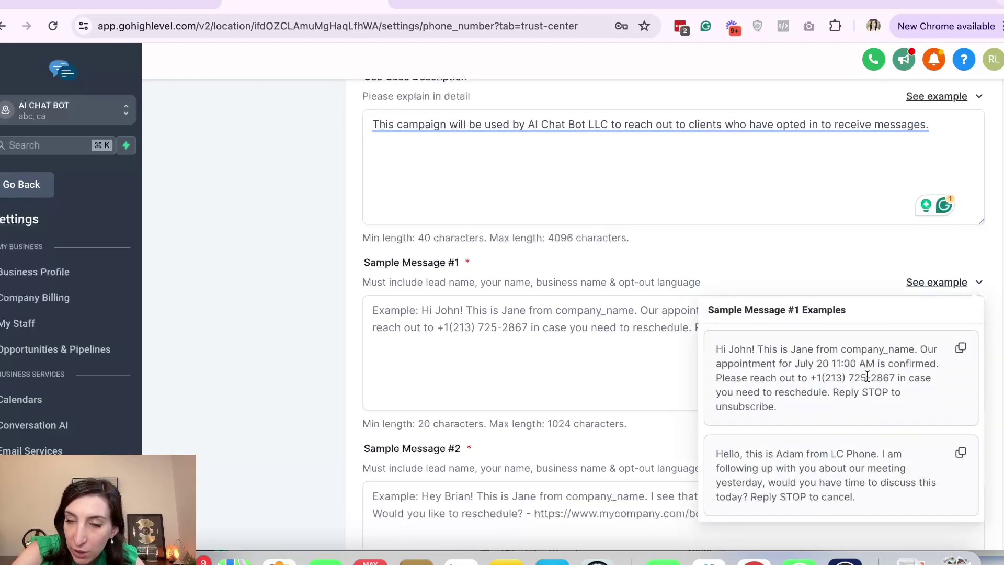
{"action": "left_click", "coordinate": [961, 454]}
{"action": "left_click", "coordinate": [557, 337]}
{"action": "key", "text": "super+v"}
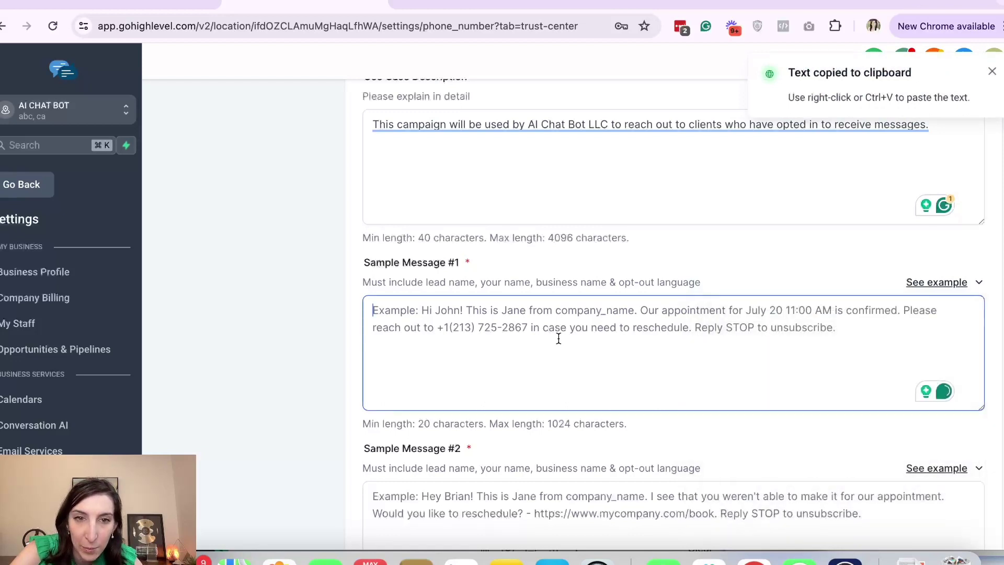
{"action": "left_click", "coordinate": [951, 291]}
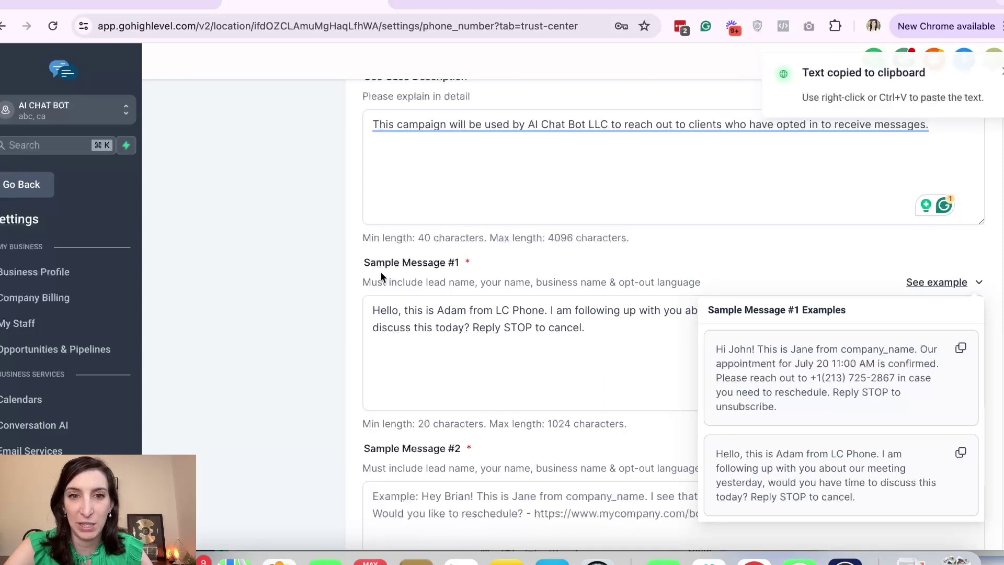
{"action": "left_click_drag", "start_coordinate": [370, 282], "coordinate": [611, 276]}
{"action": "left_click", "coordinate": [610, 276]}
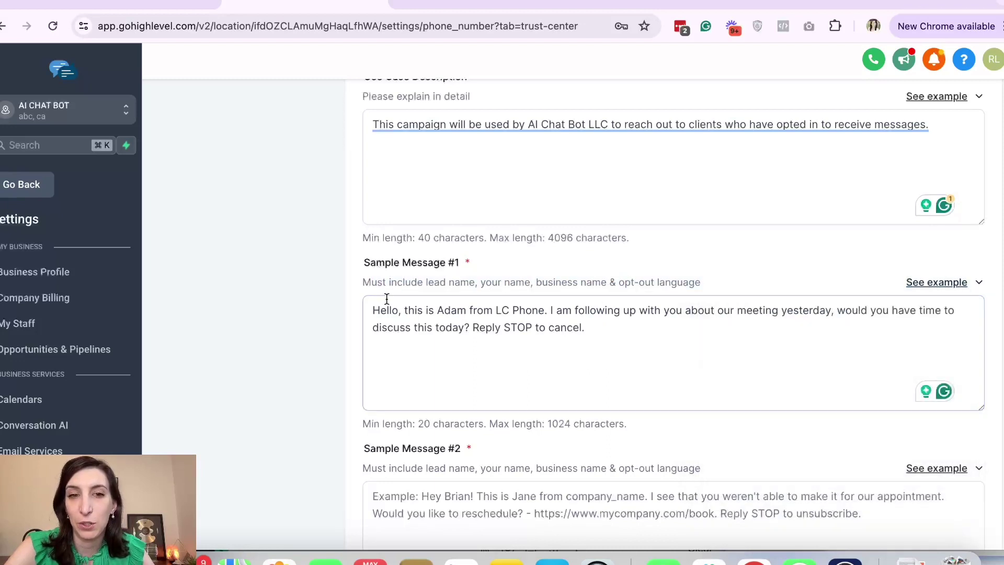
{"action": "left_click", "coordinate": [400, 310]}
{"action": "type", "text": "John,"}
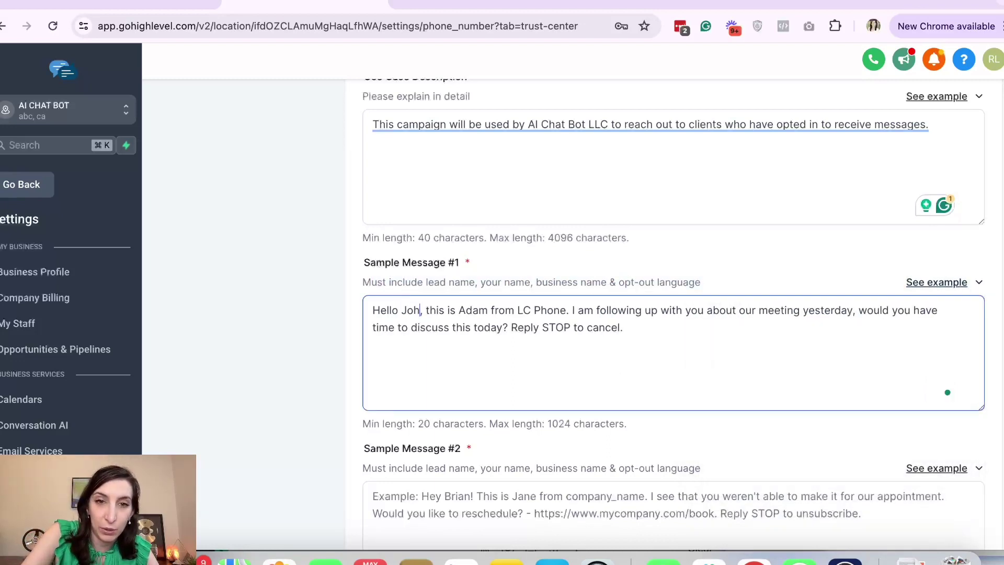
{"action": "left_click_drag", "start_coordinate": [493, 310], "coordinate": [469, 308]}
{"action": "type", "text": "Rachel"}
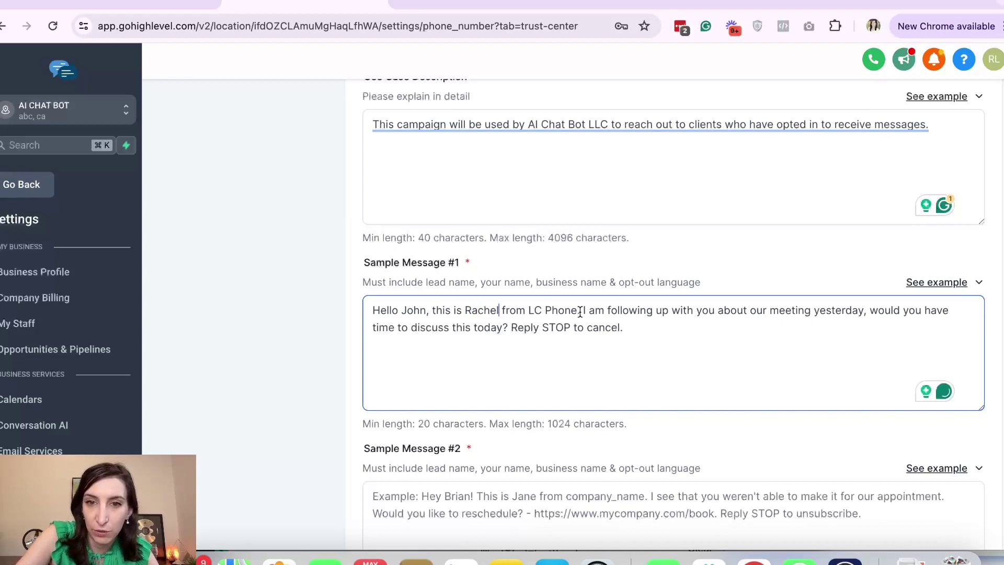
{"action": "left_click_drag", "start_coordinate": [578, 310], "coordinate": [528, 310]}
{"action": "key", "text": "super+v"}
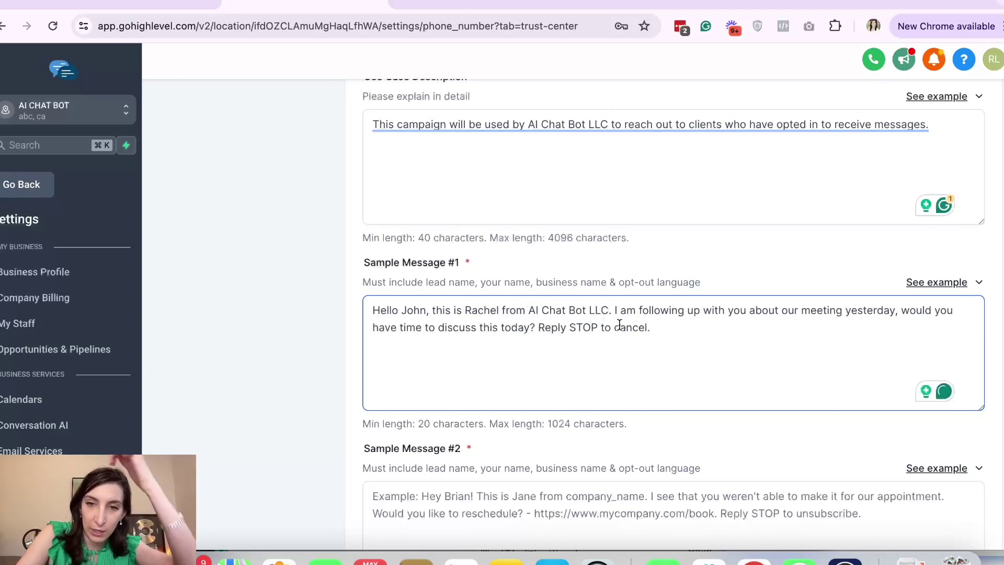
- Fill Sample Message #2 with the appointment confirmation example, to John from Rachel at AI Chat Bot LLC
{"action": "scroll", "coordinate": [605, 377], "scroll_direction": "down", "scroll_amount": 2}
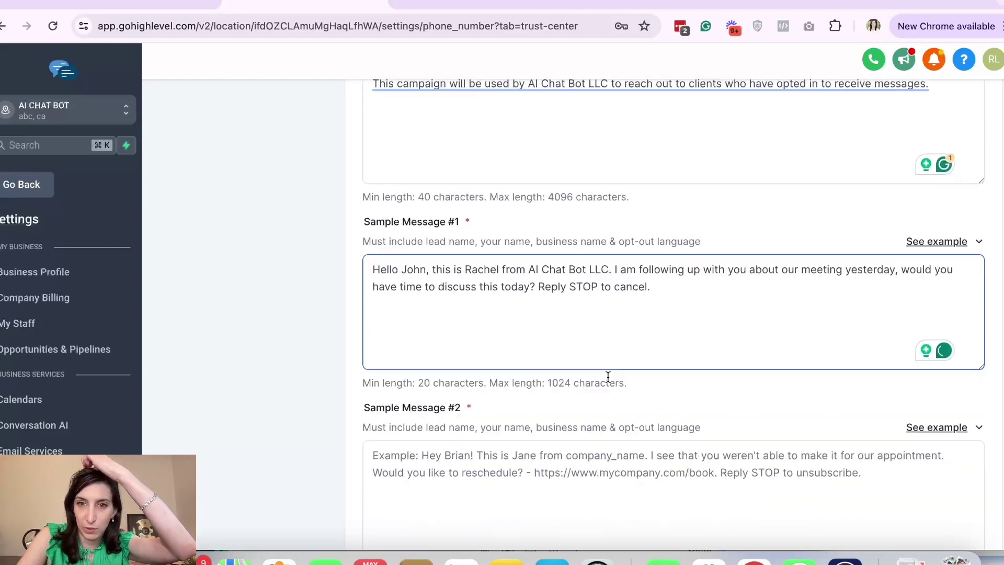
{"action": "scroll", "coordinate": [616, 304], "scroll_direction": "down", "scroll_amount": 3}
{"action": "scroll", "coordinate": [616, 303], "scroll_direction": "down", "scroll_amount": 2}
{"action": "left_click", "coordinate": [953, 275]}
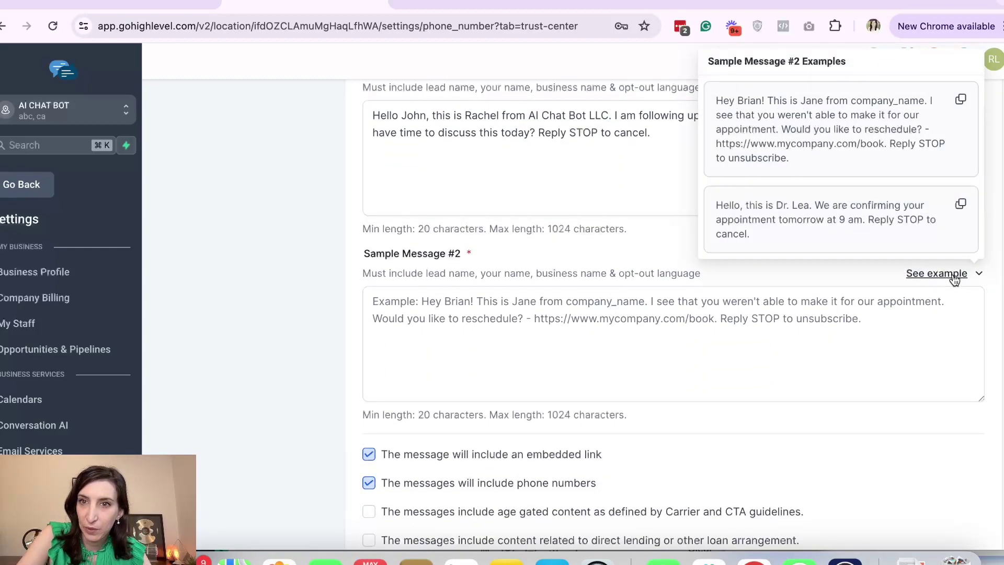
{"action": "left_click", "coordinate": [961, 205]}
{"action": "left_click", "coordinate": [478, 301]}
{"action": "key", "text": "ctrl+v"}
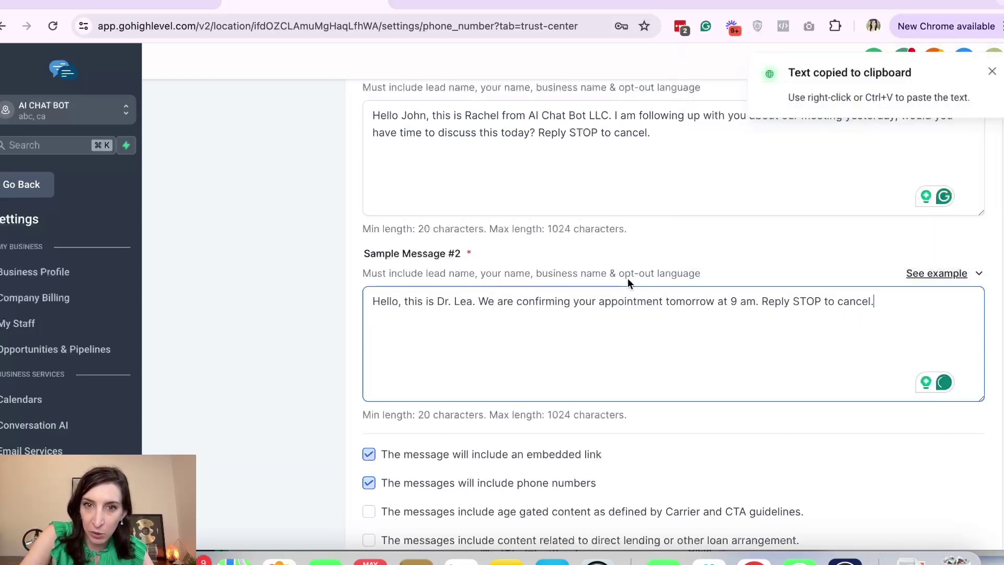
{"action": "type", "text": "John"}
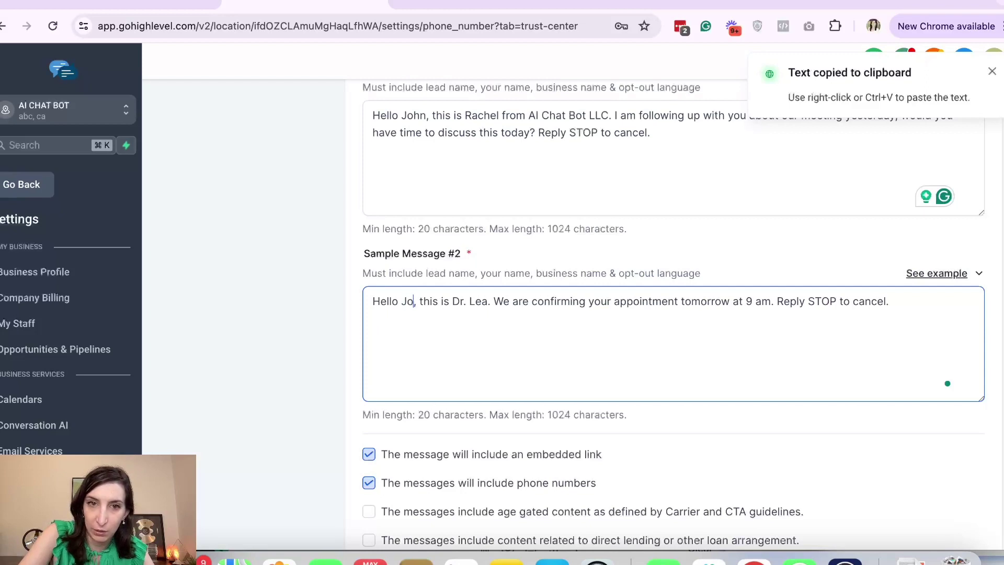
{"action": "left_click_drag", "start_coordinate": [464, 301], "coordinate": [501, 301]}
{"action": "type", "text": "R"}
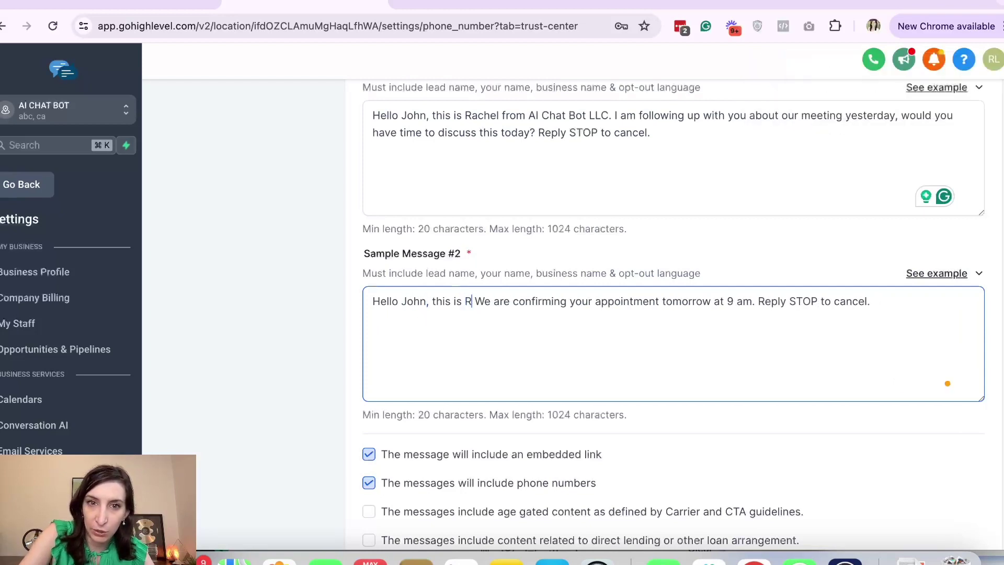
{"action": "type", "text": "achel from "}
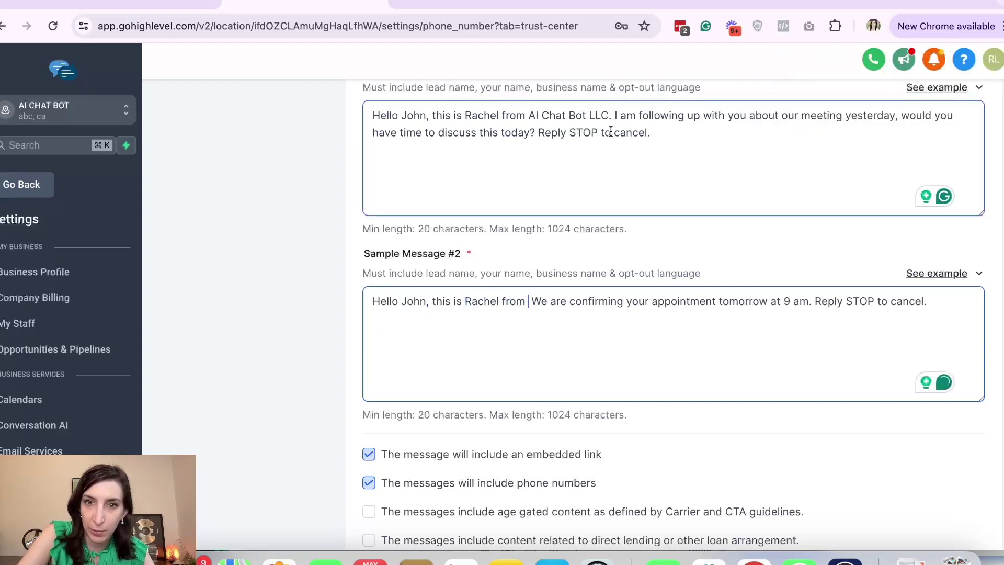
{"action": "type", "text": "AI Chat Bot LLC."}
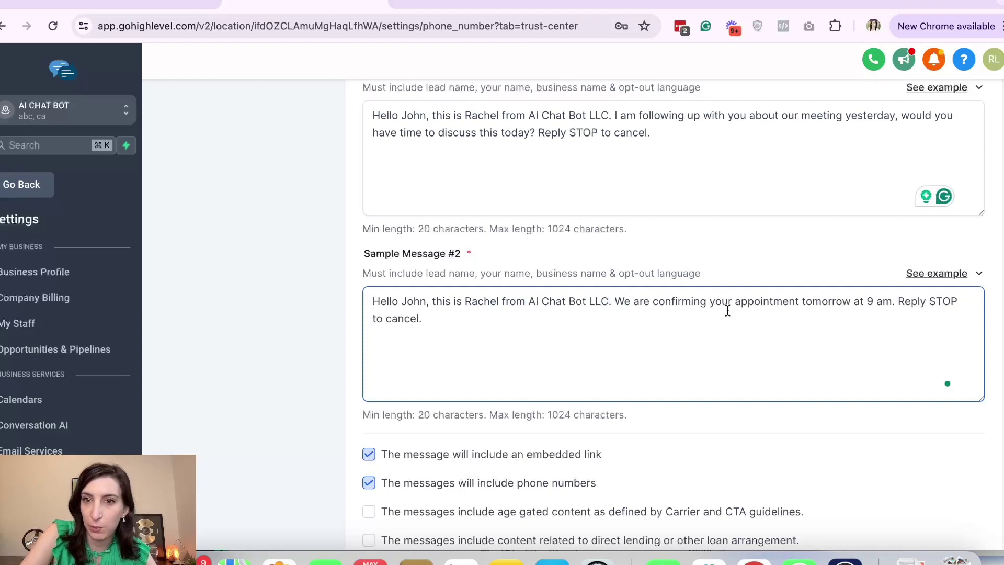
- Declare that the messages contain no embedded links and no phone numbers
{"action": "scroll", "coordinate": [655, 373], "scroll_direction": "down", "scroll_amount": 3}
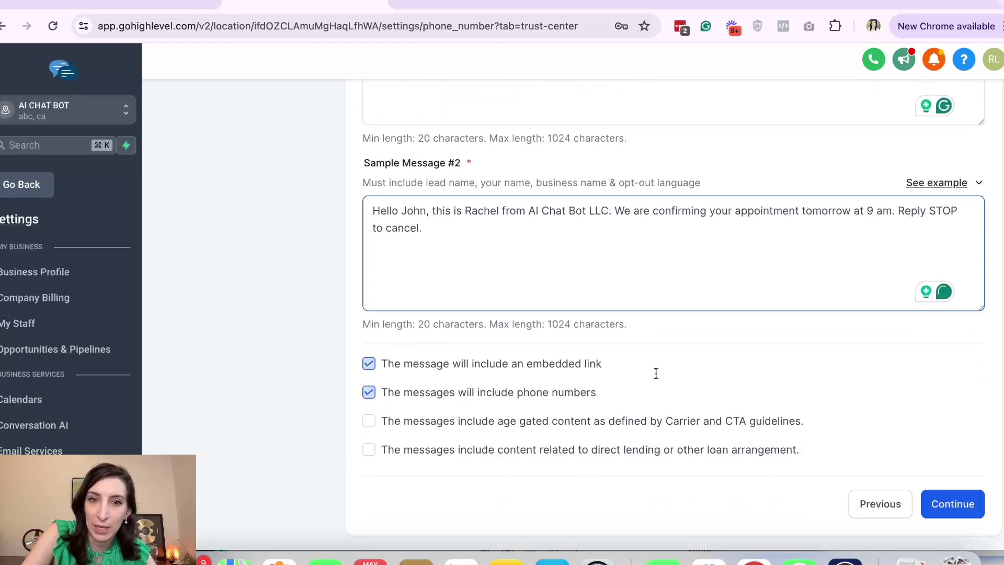
{"action": "left_click", "coordinate": [369, 364]}
{"action": "left_click", "coordinate": [370, 393]}
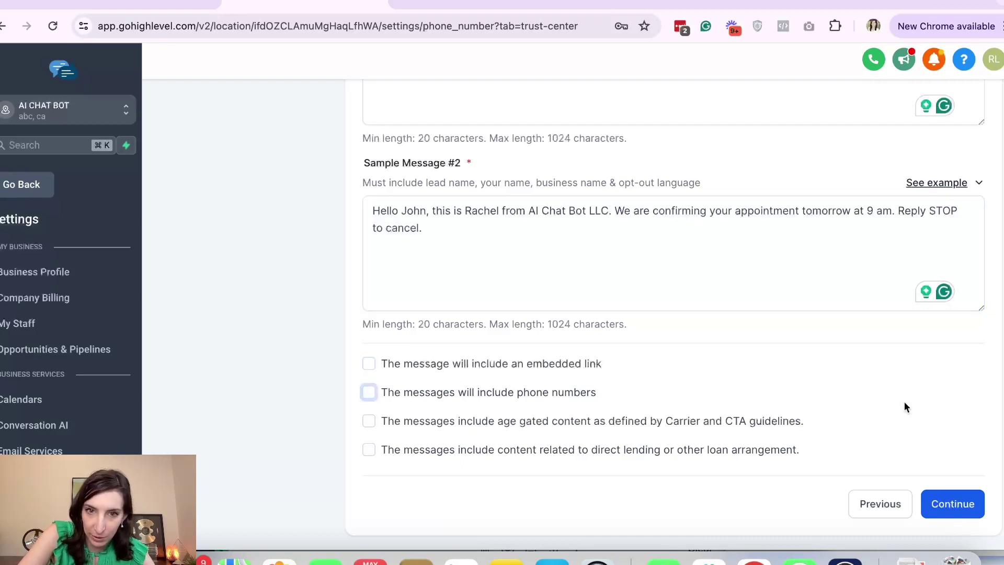
- Paste the example consent description and replace its placeholder URL with the funnel's Info page URL
{"action": "left_click", "coordinate": [941, 506]}
{"action": "left_click", "coordinate": [625, 184]}
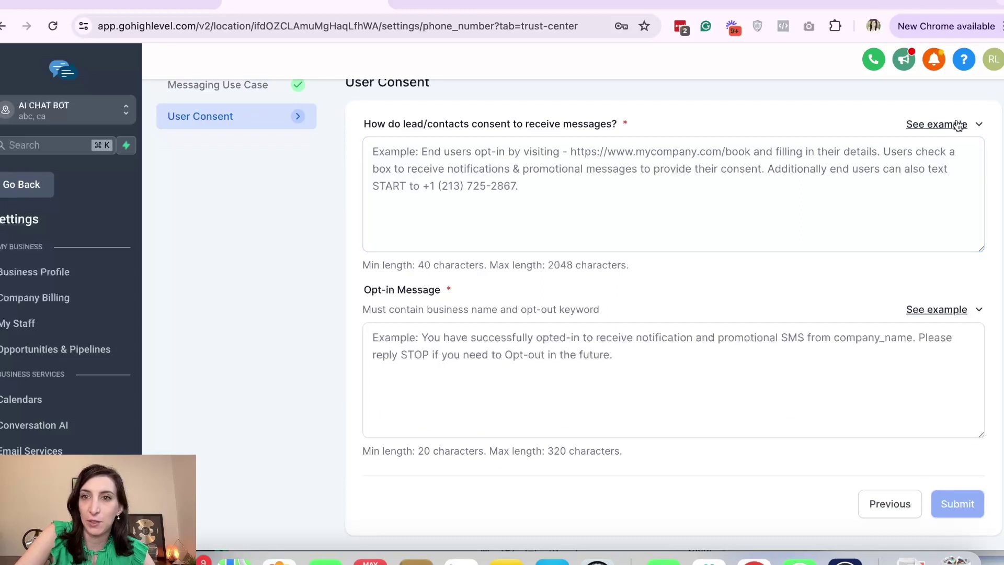
{"action": "left_click", "coordinate": [937, 125]}
{"action": "left_click", "coordinate": [961, 192]}
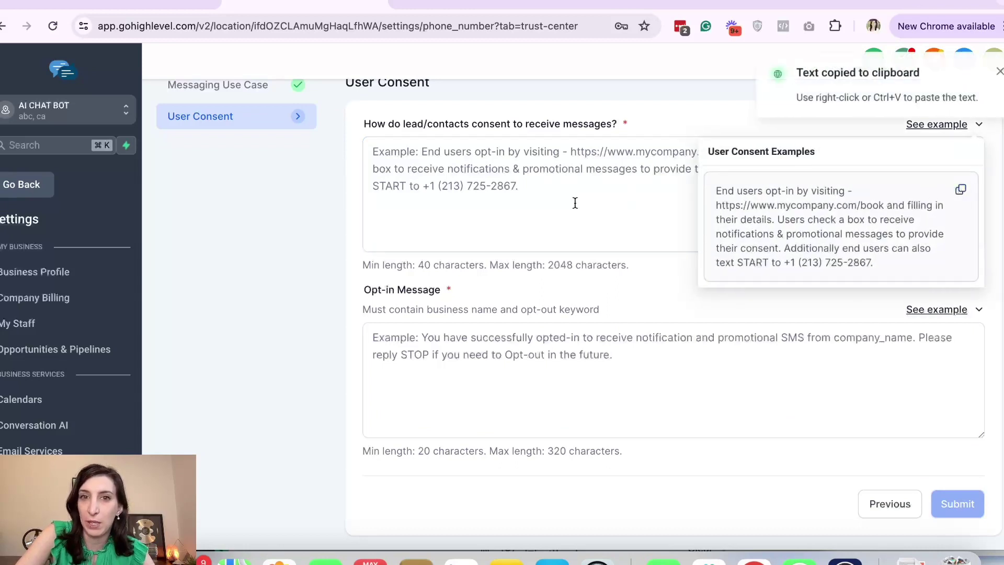
{"action": "left_click", "coordinate": [542, 213]}
{"action": "key", "text": "ctrl+v"}
{"action": "left_click_drag", "start_coordinate": [701, 151], "coordinate": [521, 151]}
{"action": "left_click", "coordinate": [131, 8]}
{"action": "key", "text": "ctrl+c"}
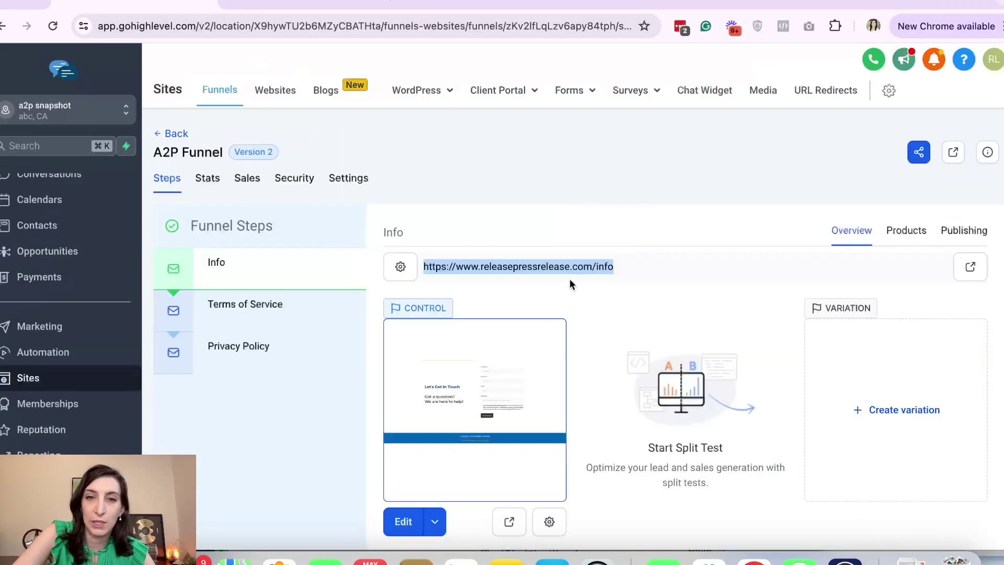
{"action": "left_click", "coordinate": [304, 8]}
{"action": "key", "text": "ctrl+v"}
{"action": "key", "text": "BackSpace"}
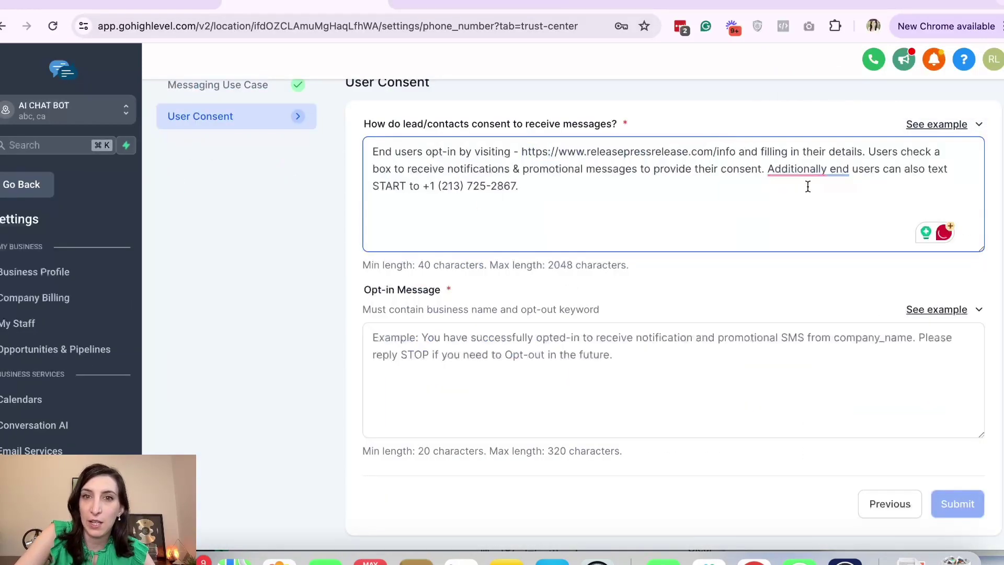
- Replace the example phone number with the purchased number copied from the account's phone numbers
{"action": "left_click_drag", "start_coordinate": [526, 187], "coordinate": [425, 184]}
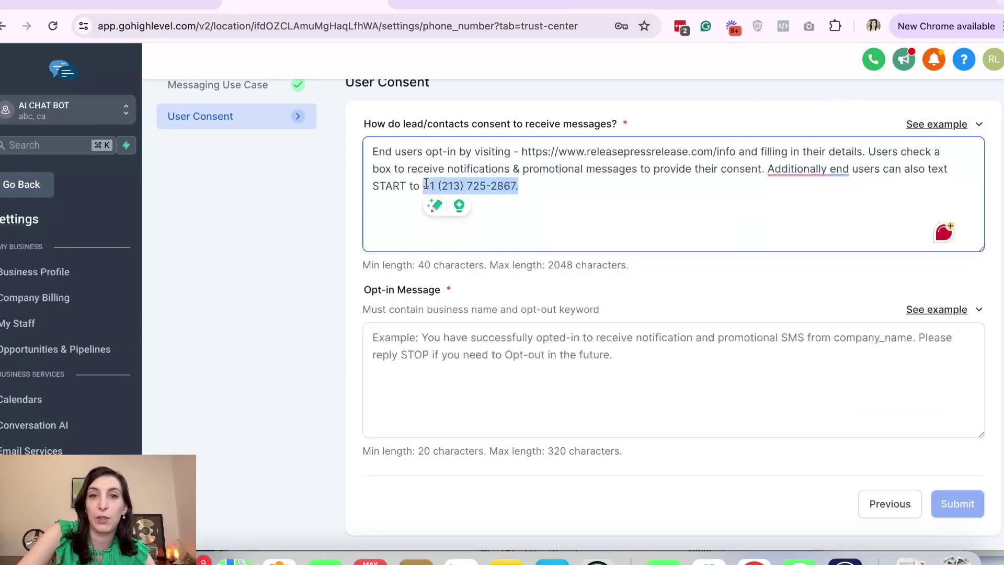
{"action": "left_click", "coordinate": [156, 5]}
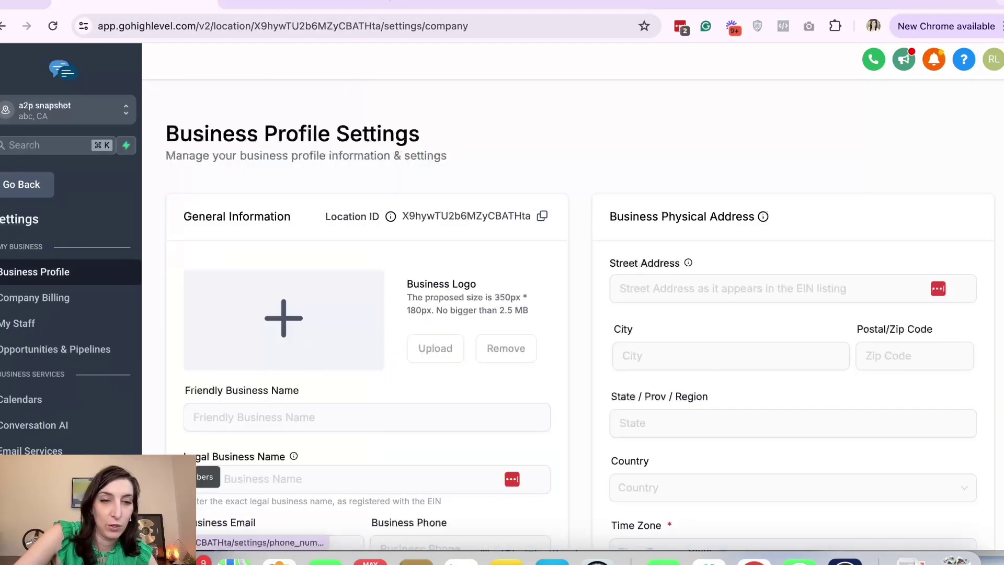
{"action": "left_click", "coordinate": [31, 476]}
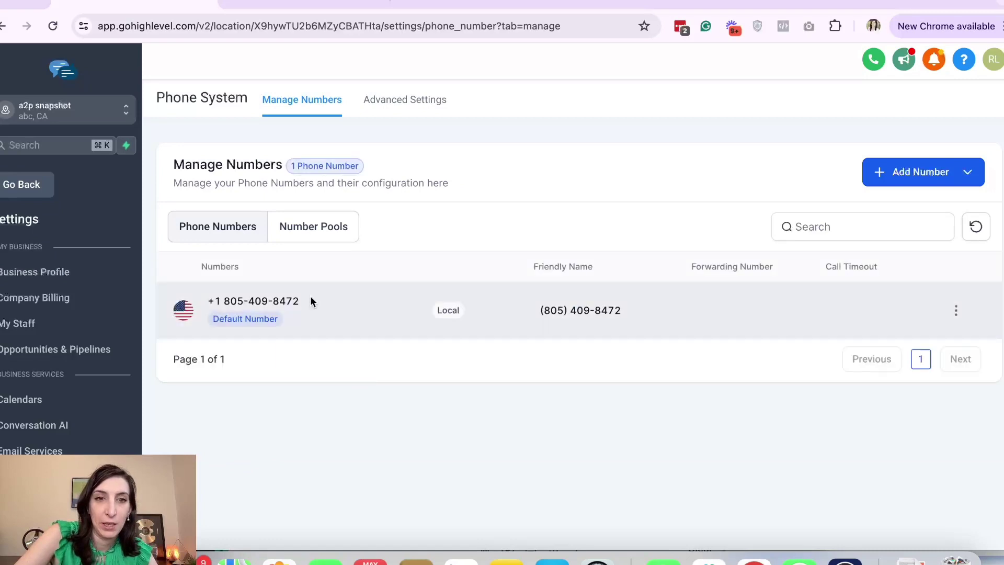
{"action": "left_click_drag", "start_coordinate": [308, 299], "coordinate": [206, 300]}
{"action": "left_click", "coordinate": [279, 2]}
{"action": "key", "text": "super+v"}
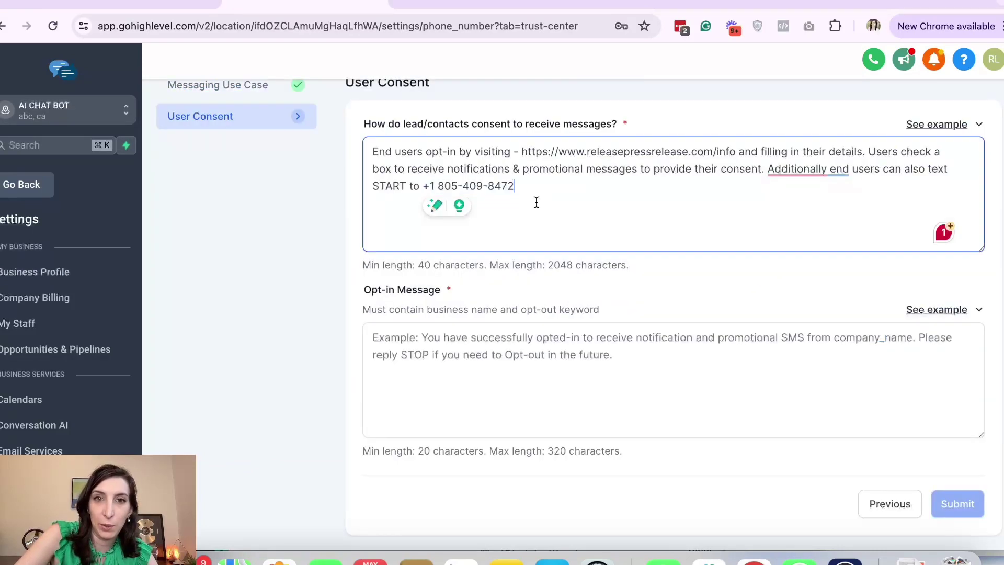
- Paste the example opt-in message and replace company_name with 'AI Chat Bot LLC'
{"action": "left_click", "coordinate": [953, 311]}
{"action": "left_click", "coordinate": [961, 226]}
{"action": "left_click", "coordinate": [682, 363]}
{"action": "key", "text": "super+v"}
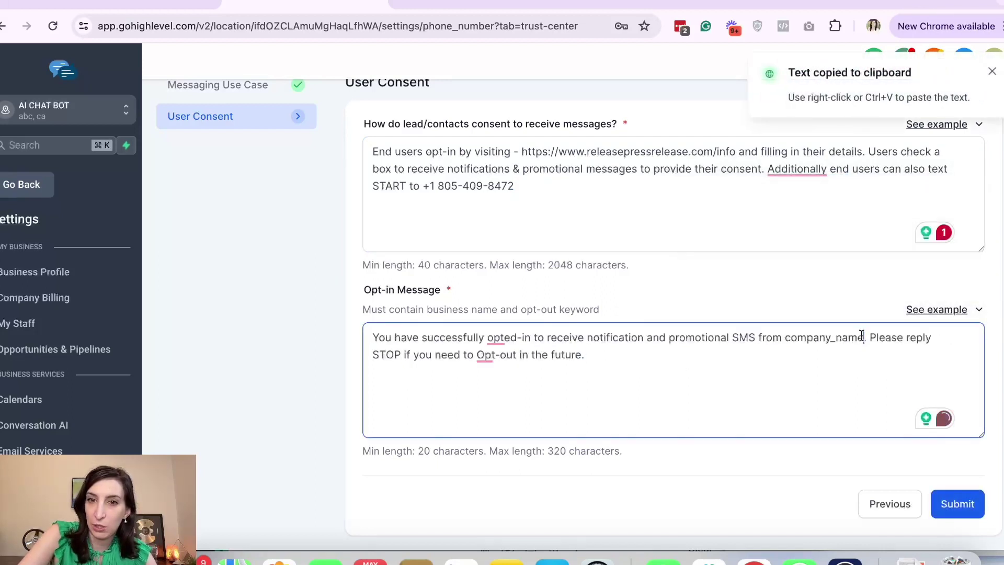
{"action": "double_click", "coordinate": [860, 337]}
{"action": "type", "text": "AI Chat Bot LLC"}
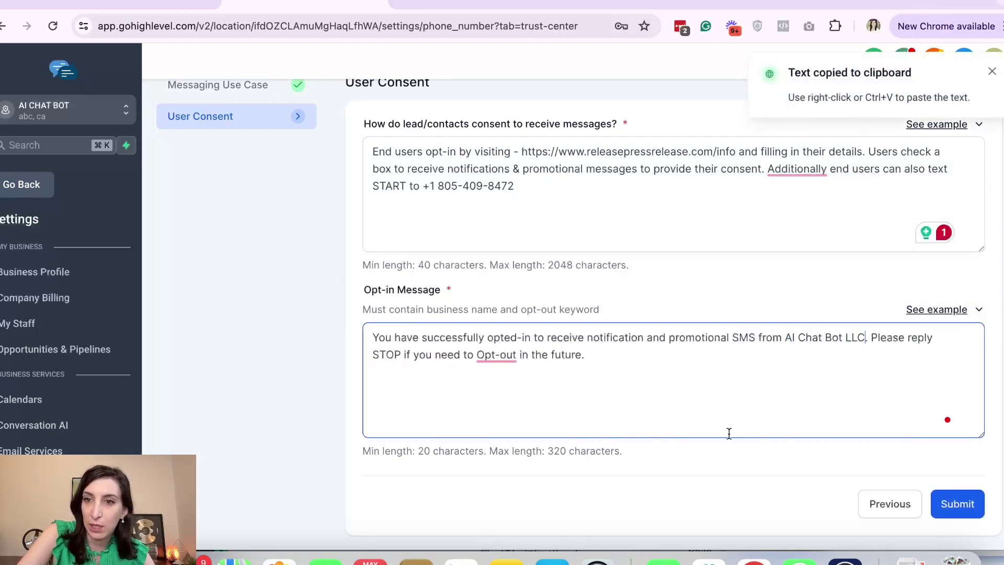
- Highlight the email's A2P subject line and its 'submitted for review' status wording
{"action": "scroll", "coordinate": [837, 470], "scroll_direction": "up", "scroll_amount": 3}
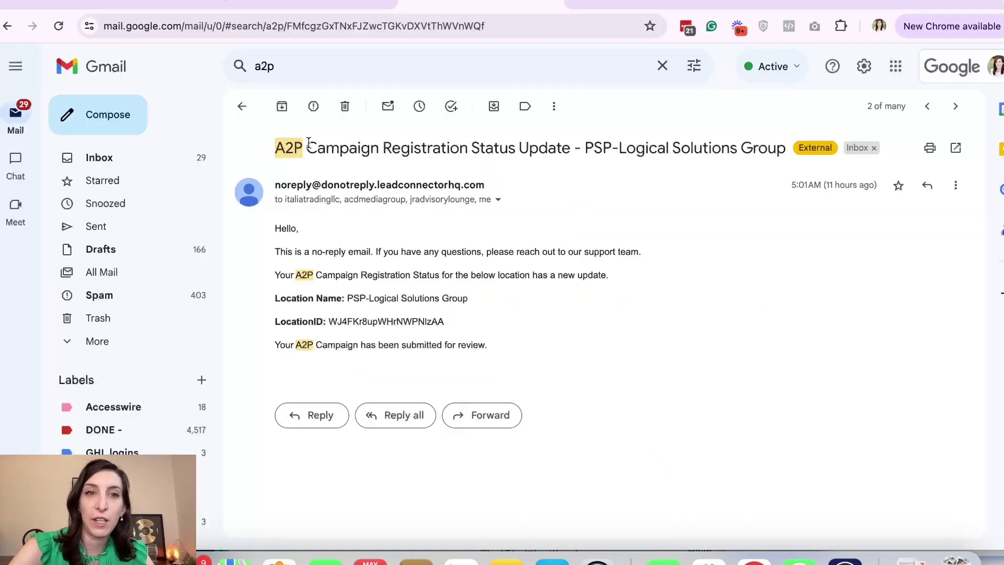
{"action": "left_click_drag", "start_coordinate": [276, 149], "coordinate": [491, 251]}
{"action": "triple_click", "coordinate": [366, 340]}
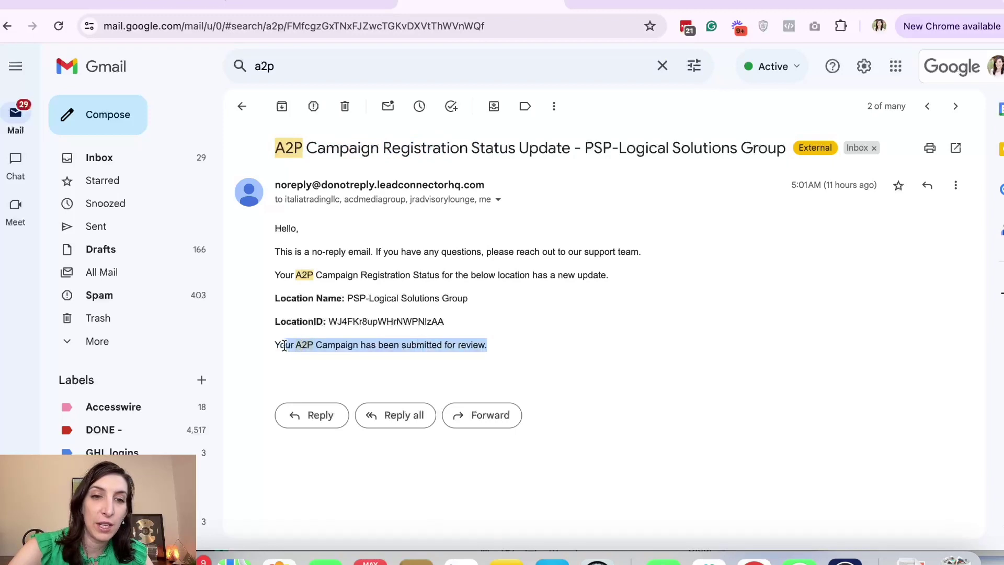
{"action": "left_click", "coordinate": [293, 363]}
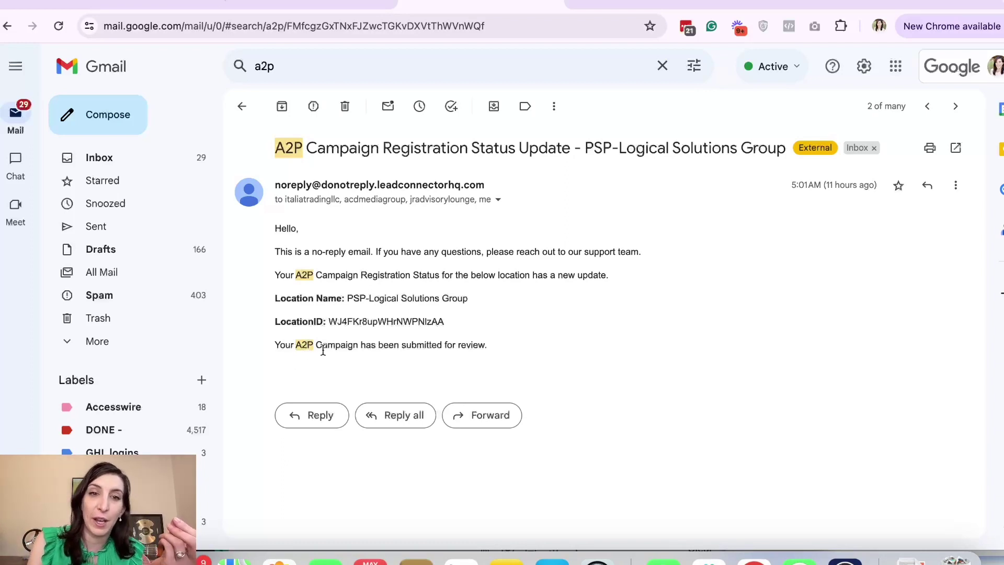
{"action": "left_click_drag", "start_coordinate": [361, 345], "coordinate": [487, 346]}
{"action": "left_click", "coordinate": [387, 356]}
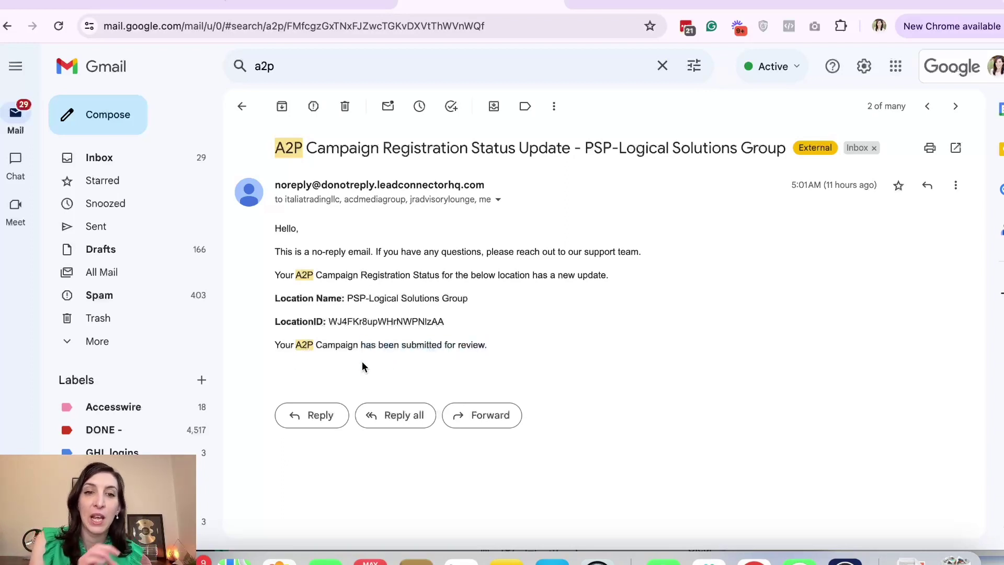